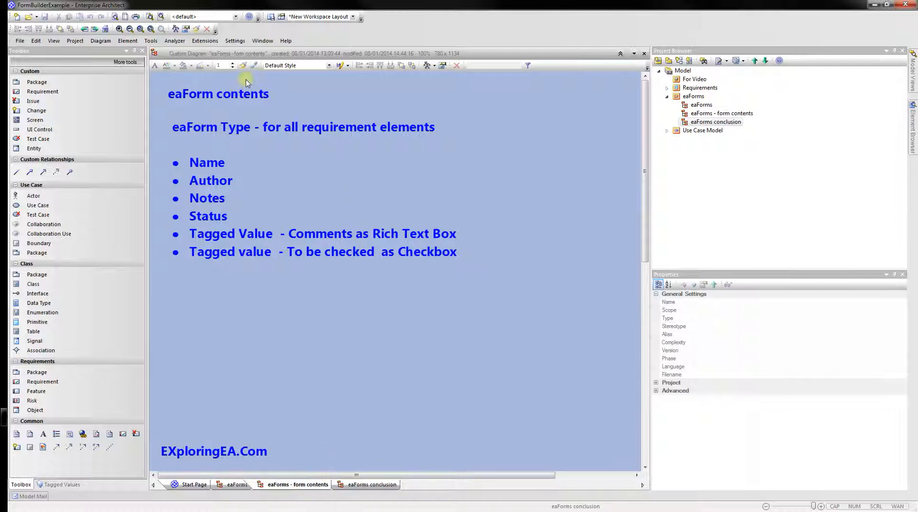
Show the add-in windows with the eaForms design library and view the eaForms extension commands.
{"action": "left_click", "coordinate": [204, 42]}
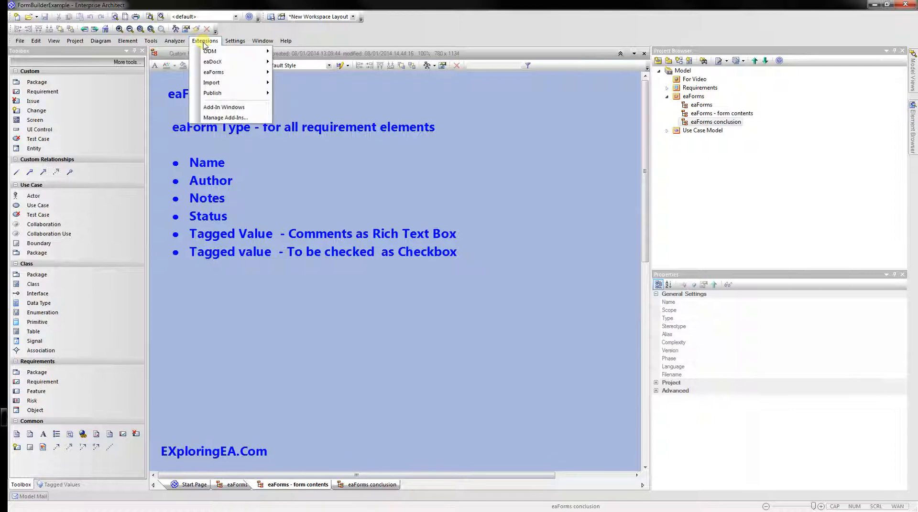
{"action": "left_click", "coordinate": [243, 108]}
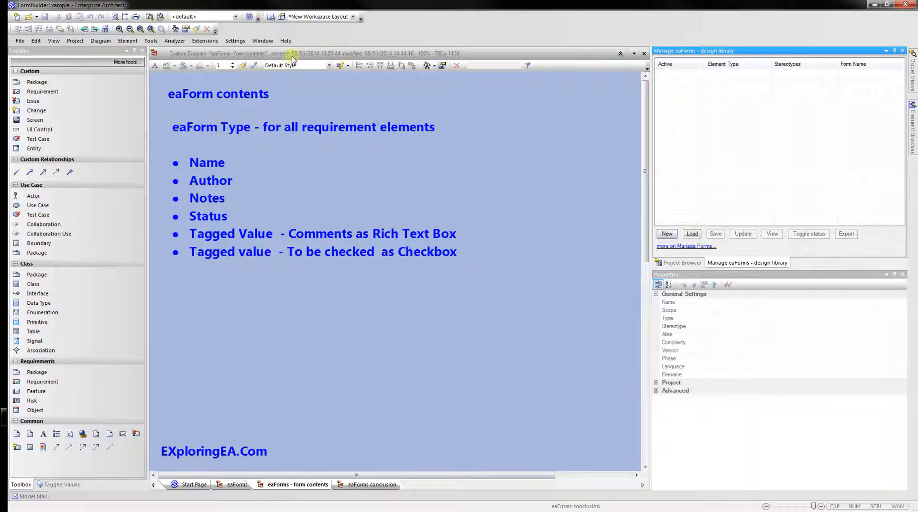
{"action": "left_click", "coordinate": [205, 42]}
{"action": "mouse_move", "coordinate": [221, 73]}
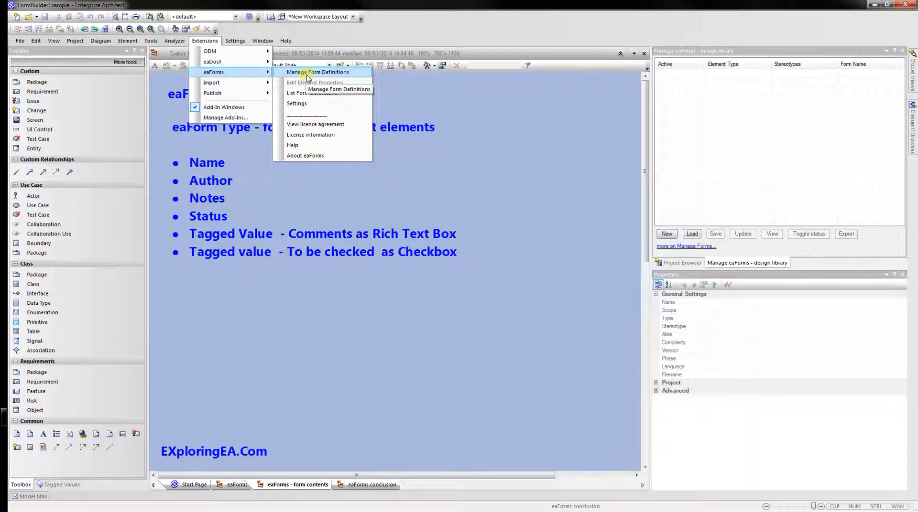
{"action": "left_click", "coordinate": [873, 266]}
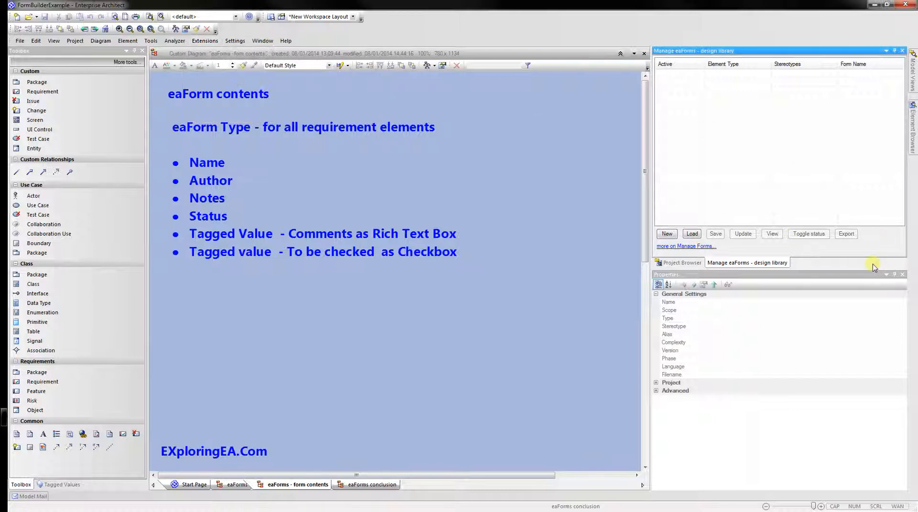
Create a package named 1 inside the For Video package, without a diagram.
{"action": "left_click", "coordinate": [681, 263]}
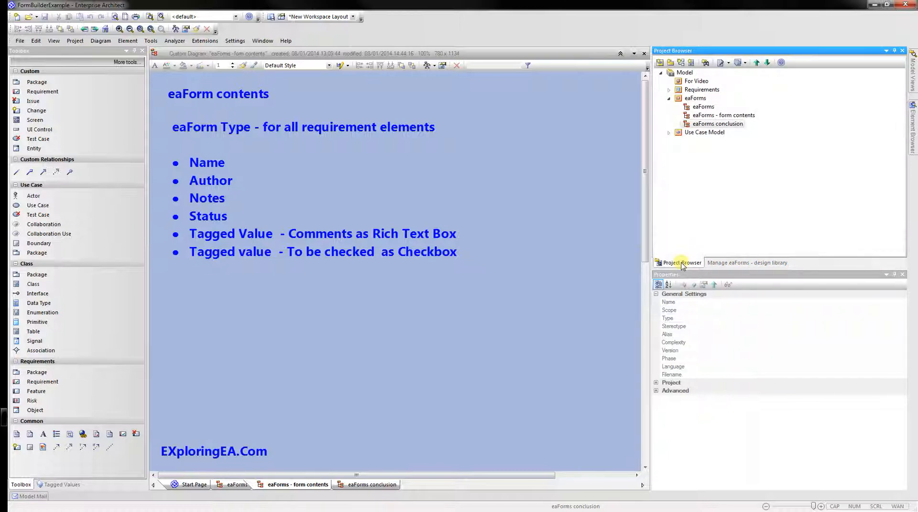
{"action": "left_click", "coordinate": [689, 82]}
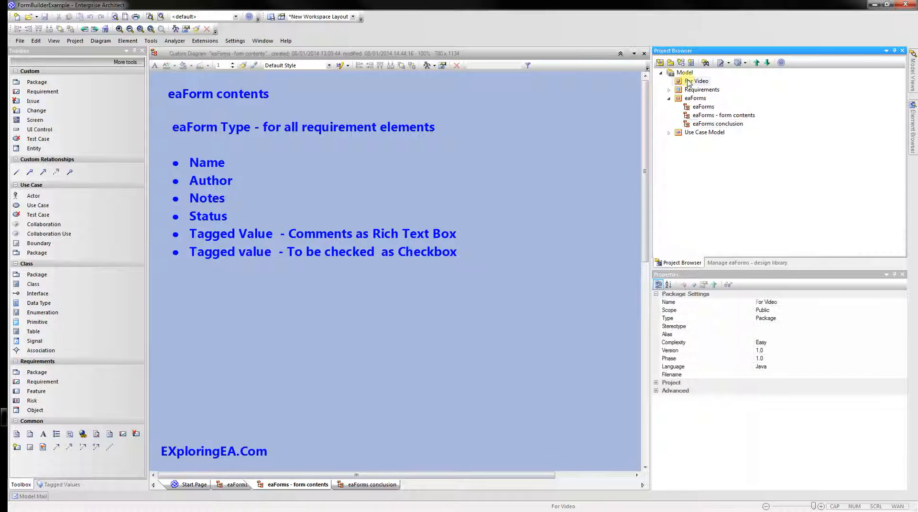
{"action": "left_click", "coordinate": [670, 62]}
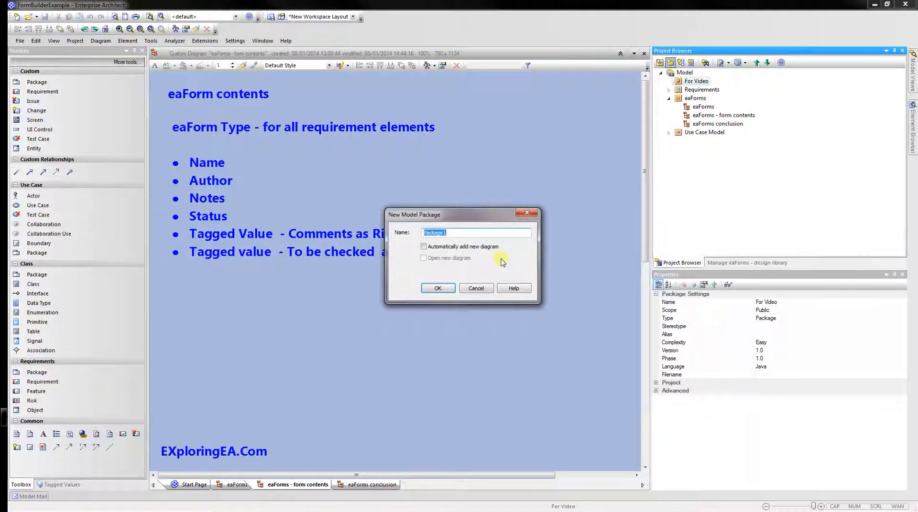
{"action": "type", "text": "1"}
{"action": "left_click", "coordinate": [436, 288]}
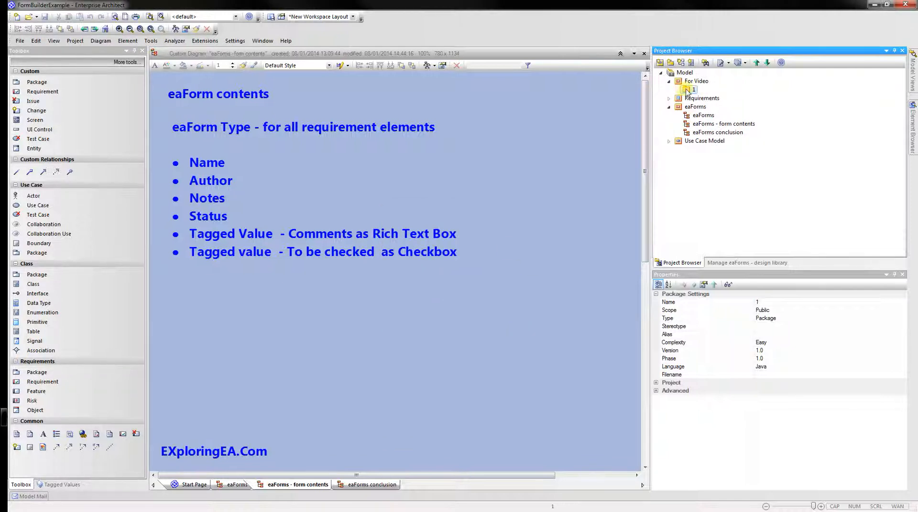
Start a new eaForm in the package Model/For Video/1 and name it Requirement Form.
{"action": "left_click", "coordinate": [735, 264]}
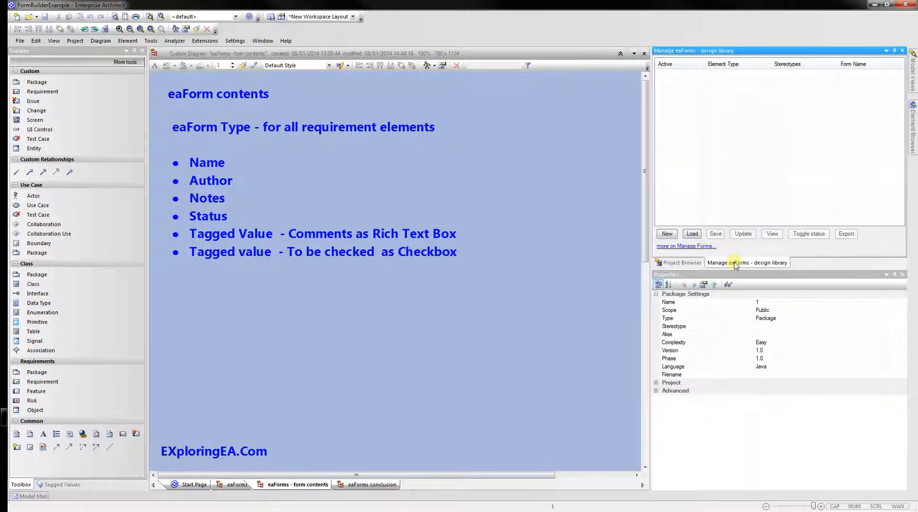
{"action": "left_click", "coordinate": [665, 234]}
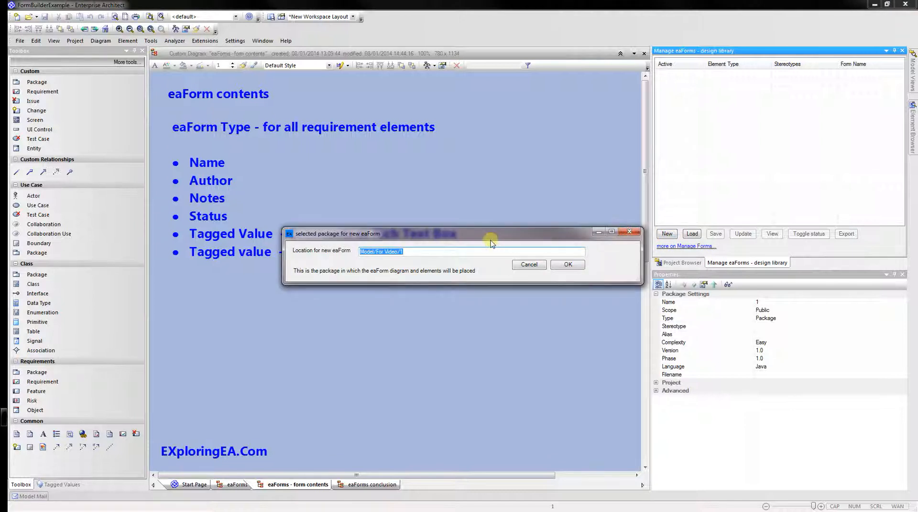
{"action": "left_click", "coordinate": [568, 265]}
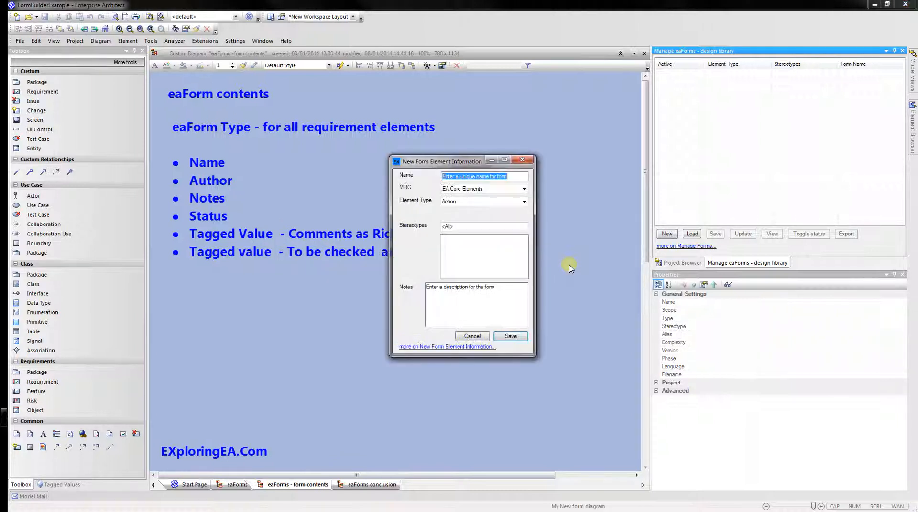
{"action": "left_click", "coordinate": [518, 176]}
{"action": "left_click_drag", "start_coordinate": [518, 177], "coordinate": [422, 180]}
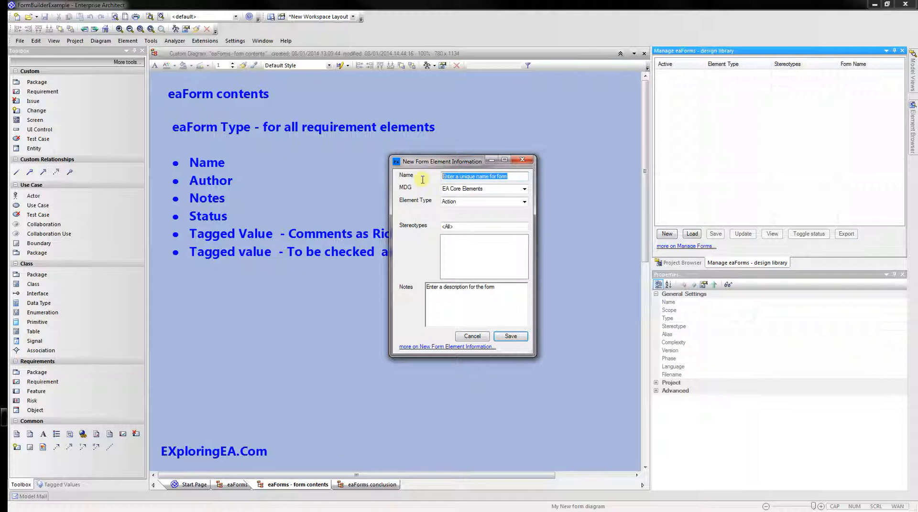
{"action": "type", "text": "Req"}
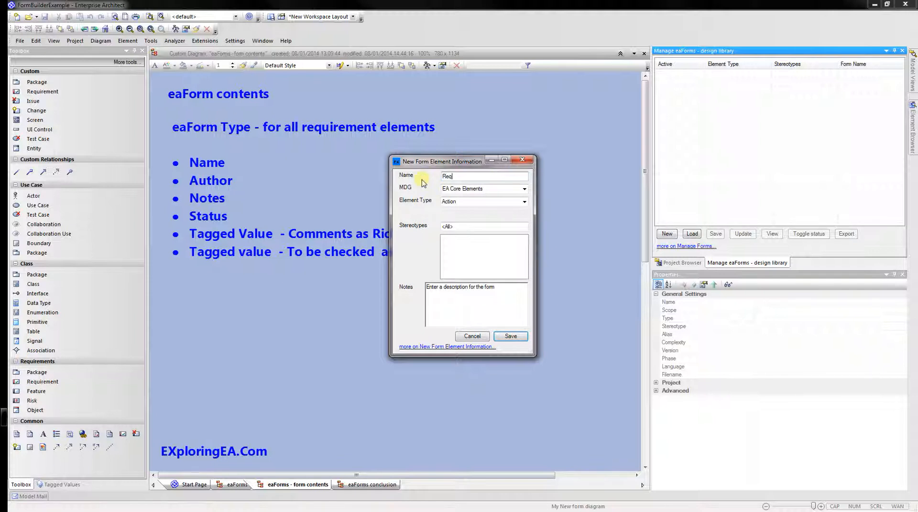
{"action": "type", "text": "uirement Form"}
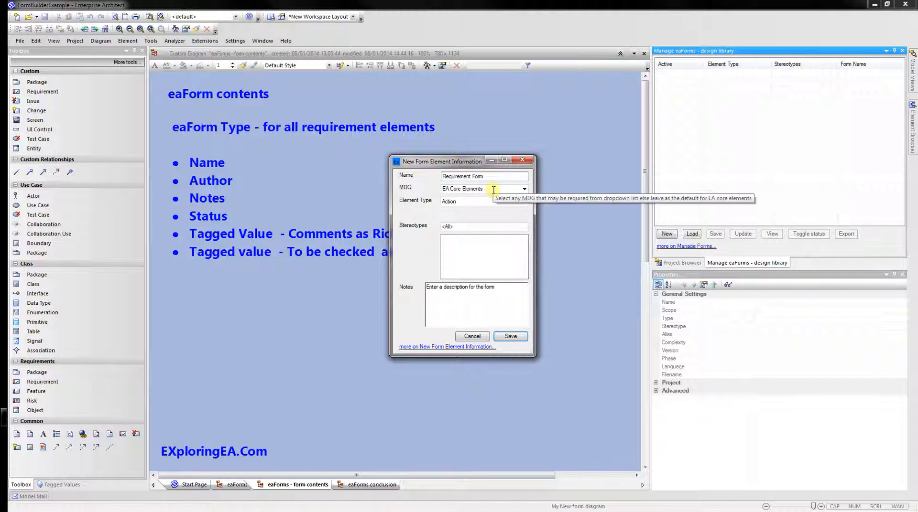
Keep EA Core Elements as the MDG, set the element type to Requirement, enter the notes "Requirement Form" and save the form definition.
{"action": "left_click", "coordinate": [523, 189]}
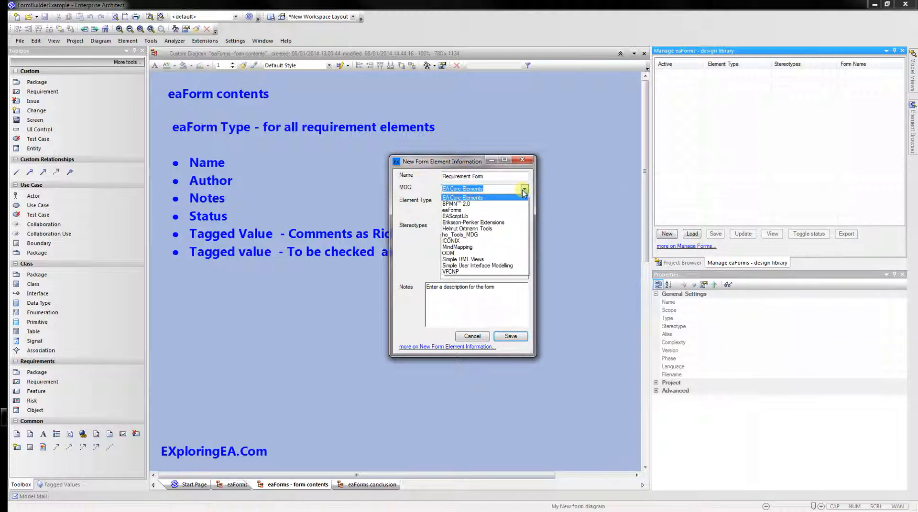
{"action": "left_click", "coordinate": [524, 191]}
{"action": "left_click", "coordinate": [526, 202]}
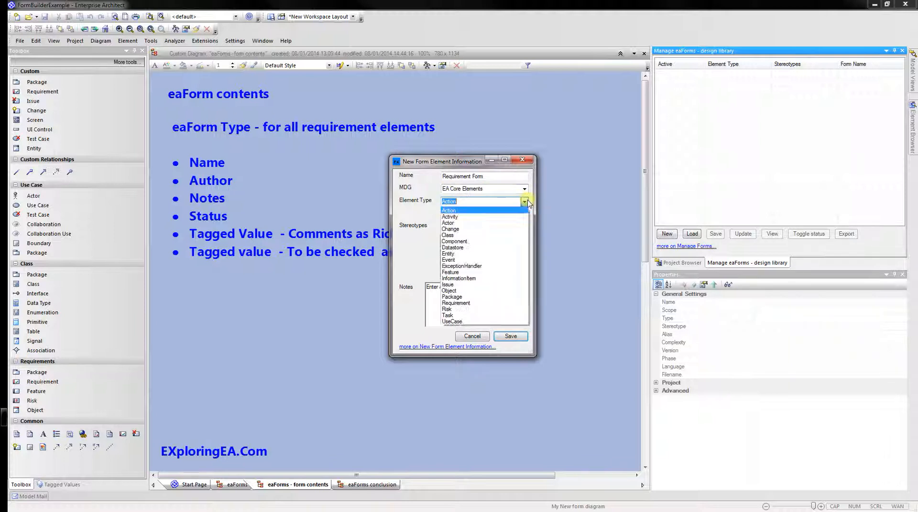
{"action": "left_click", "coordinate": [472, 304]}
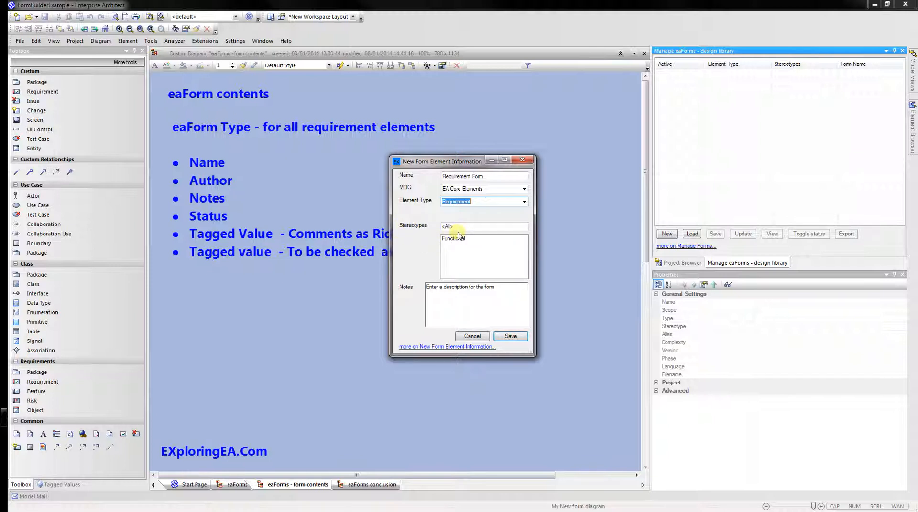
{"action": "left_click", "coordinate": [496, 289]}
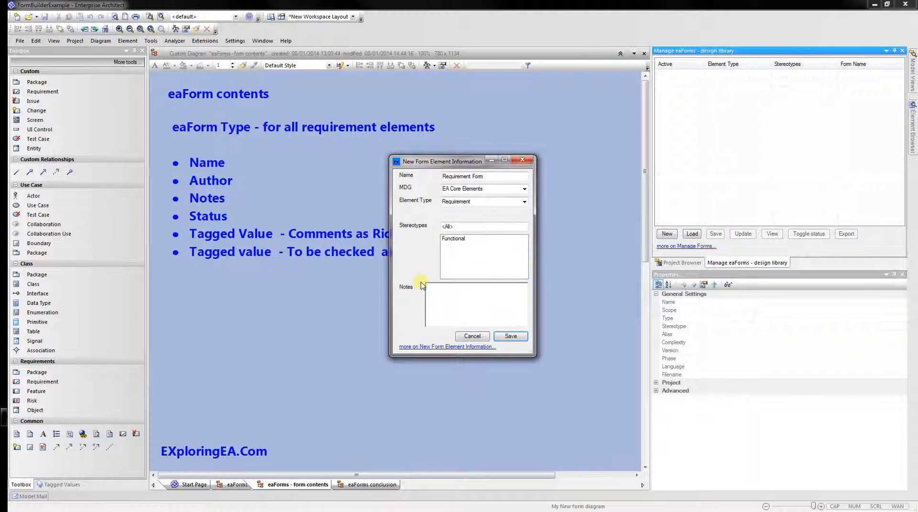
{"action": "type", "text": "equirement Form"}
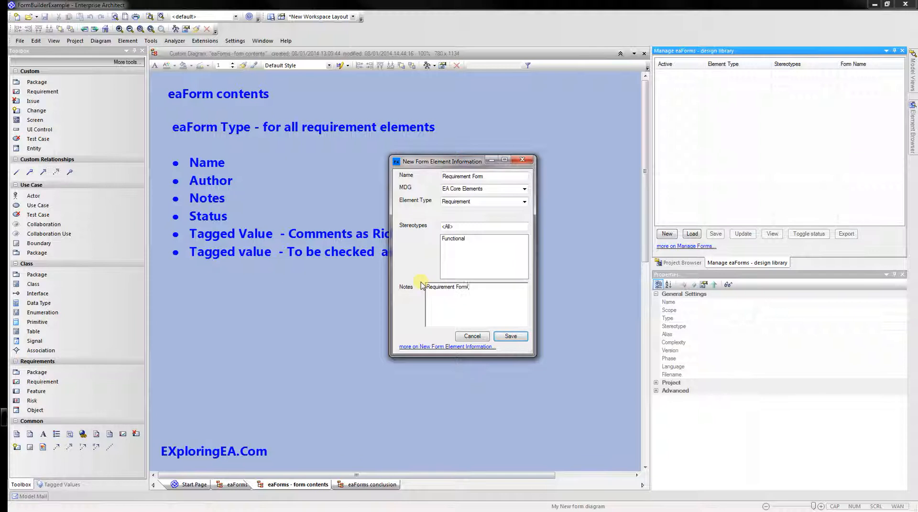
{"action": "left_click", "coordinate": [511, 339]}
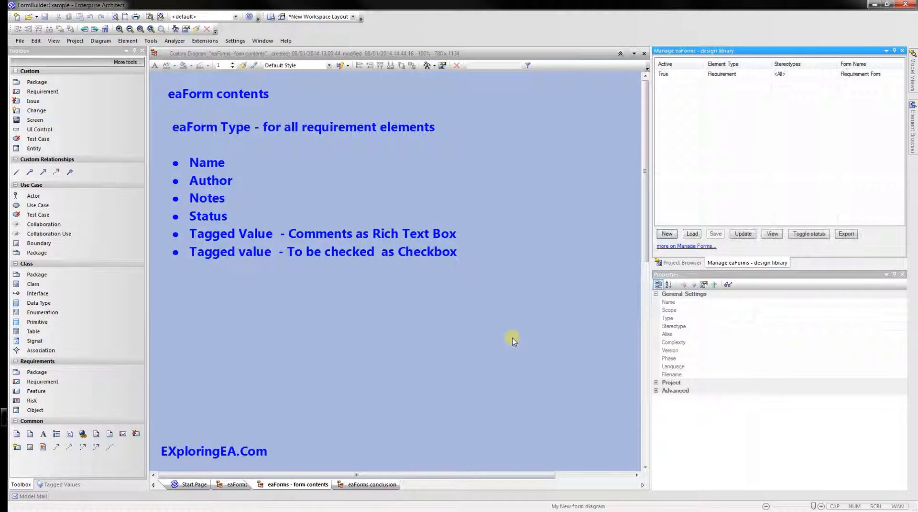
Open Requirement Form from the design library for editing and widen its form window.
{"action": "double_click", "coordinate": [671, 75]}
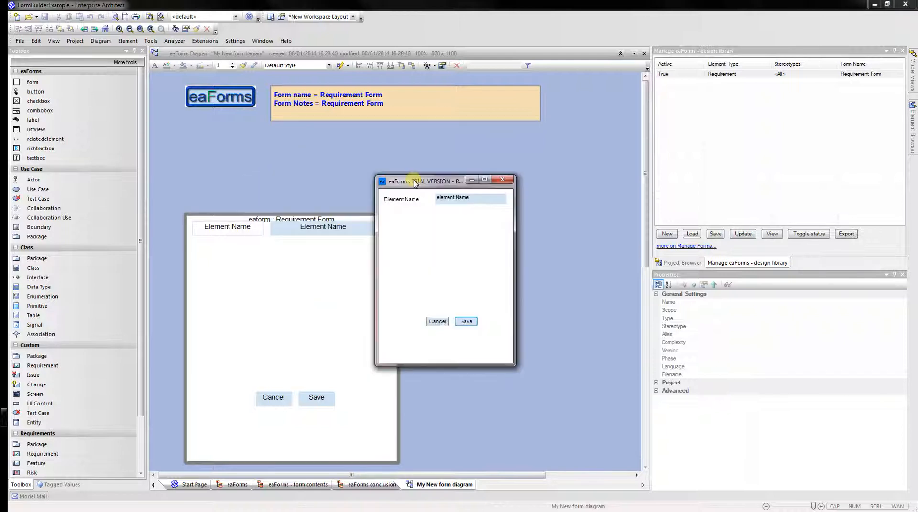
{"action": "left_click_drag", "start_coordinate": [414, 180], "coordinate": [455, 150]}
{"action": "left_click_drag", "start_coordinate": [555, 261], "coordinate": [611, 261]}
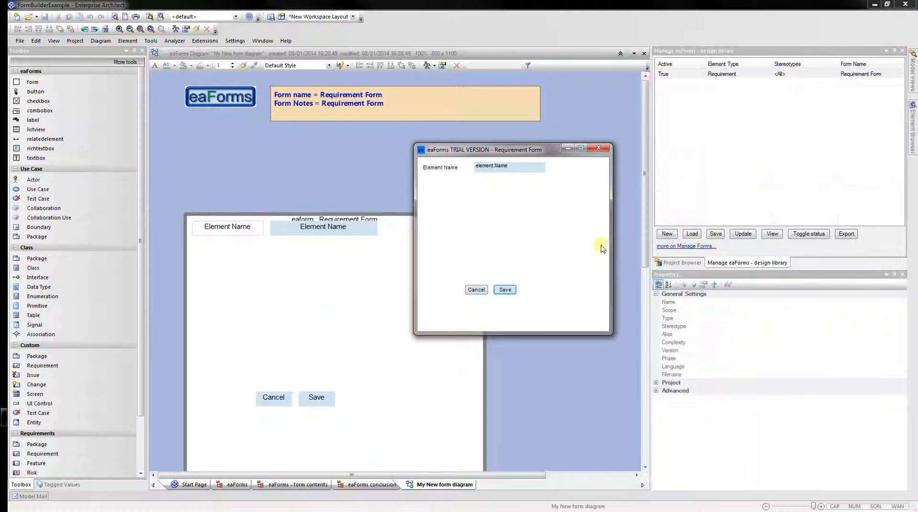
{"action": "mouse_move", "coordinate": [502, 152]}
{"action": "left_mouse_down"}
{"action": "mouse_move", "coordinate": [456, 161]}
{"action": "mouse_move", "coordinate": [492, 153]}
{"action": "left_mouse_up"}
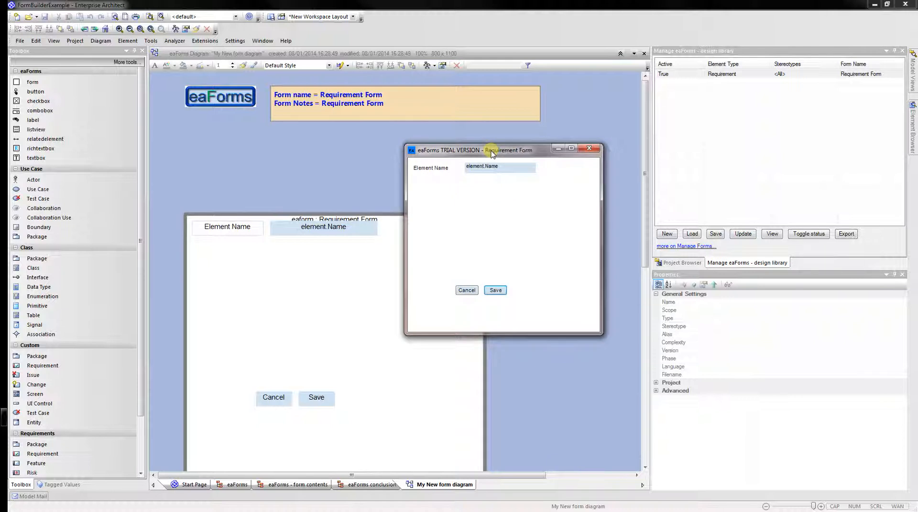
Move the form's Save button to its lower-right corner and place the Cancel button beside it.
{"action": "left_click", "coordinate": [421, 169]}
{"action": "left_click_drag", "start_coordinate": [494, 289], "coordinate": [567, 314]}
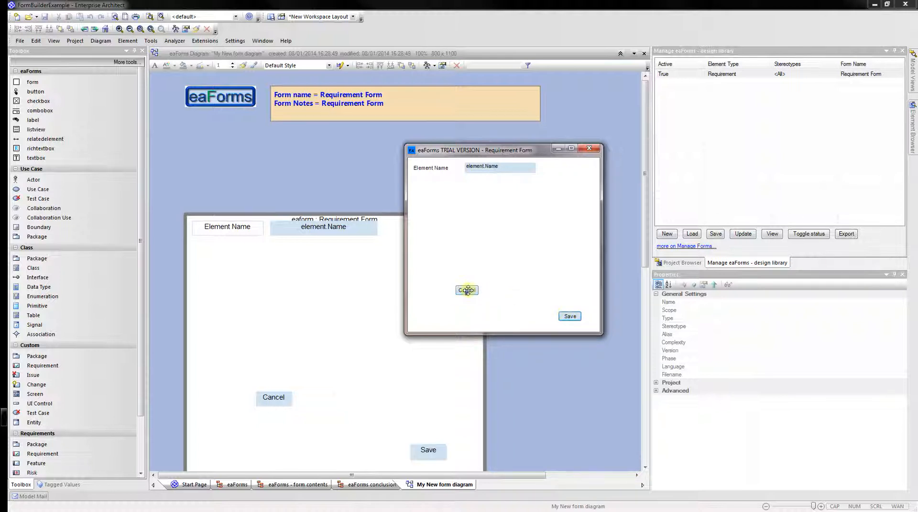
{"action": "left_click_drag", "start_coordinate": [466, 290], "coordinate": [515, 315]}
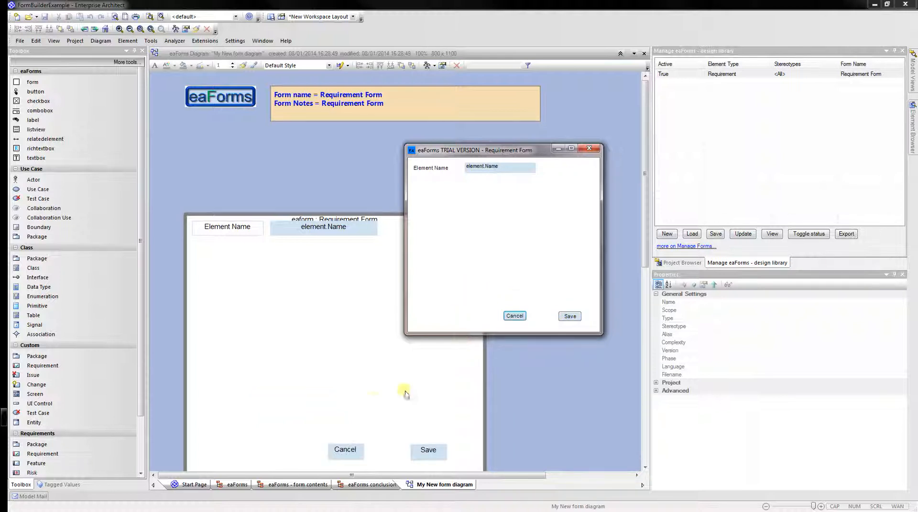
Bring up the eaForms - form contents diagram for reference and add a label named Author to the form below Element Name.
{"action": "left_click", "coordinate": [304, 484]}
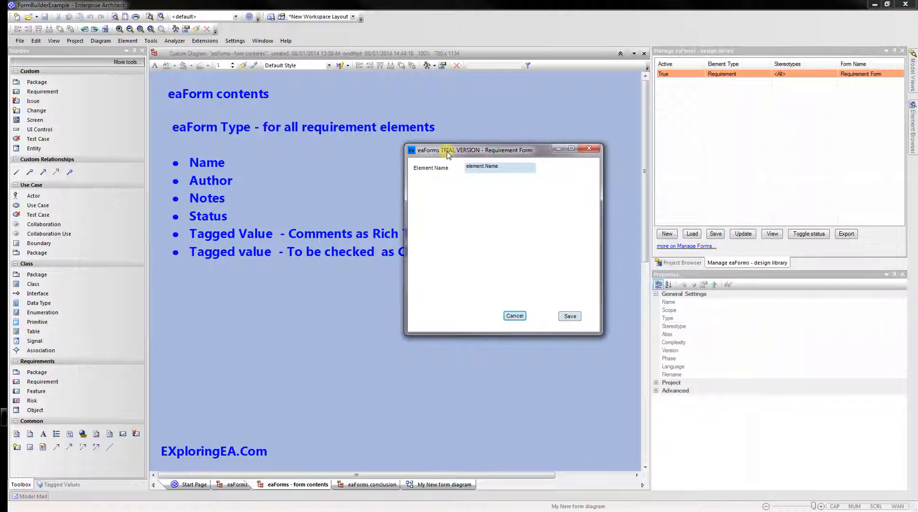
{"action": "right_click", "coordinate": [433, 194]}
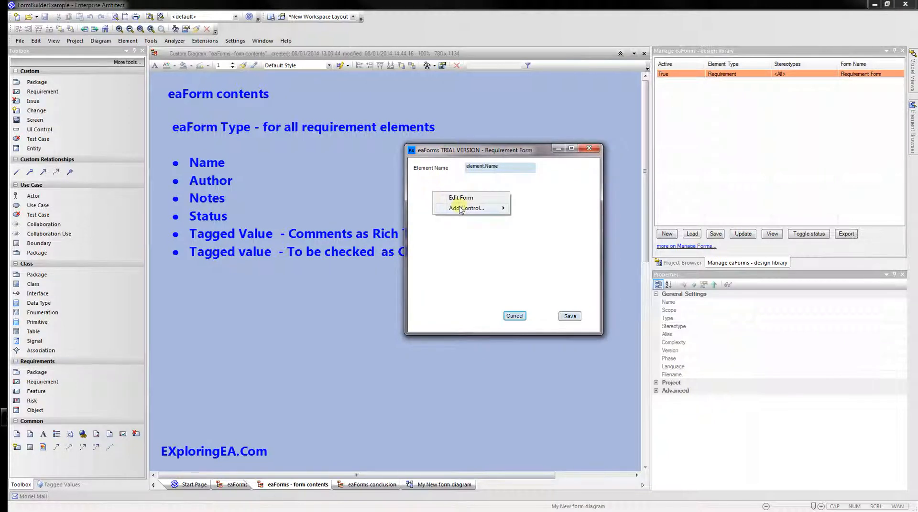
{"action": "mouse_move", "coordinate": [456, 208]}
{"action": "left_click", "coordinate": [400, 241]}
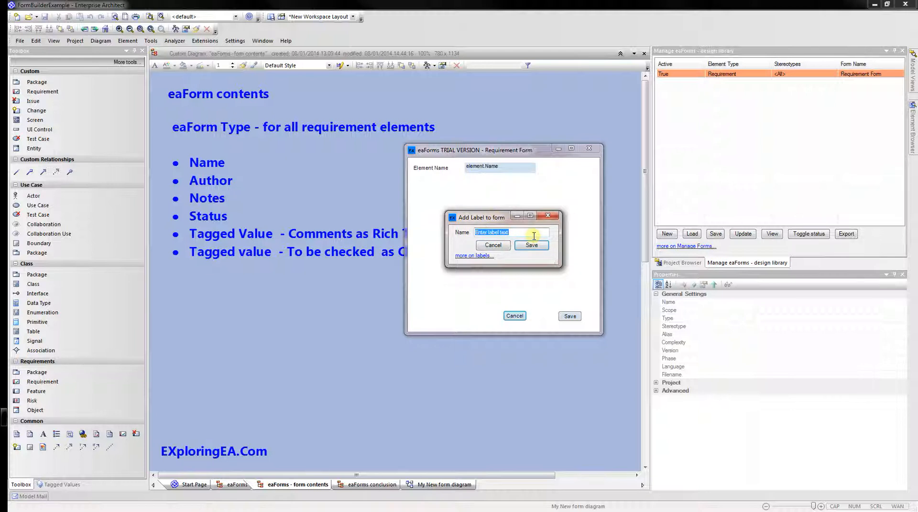
{"action": "type", "text": "N"}
{"action": "type", "text": "uth"}
{"action": "type", "text": "or"}
{"action": "key", "text": "Return"}
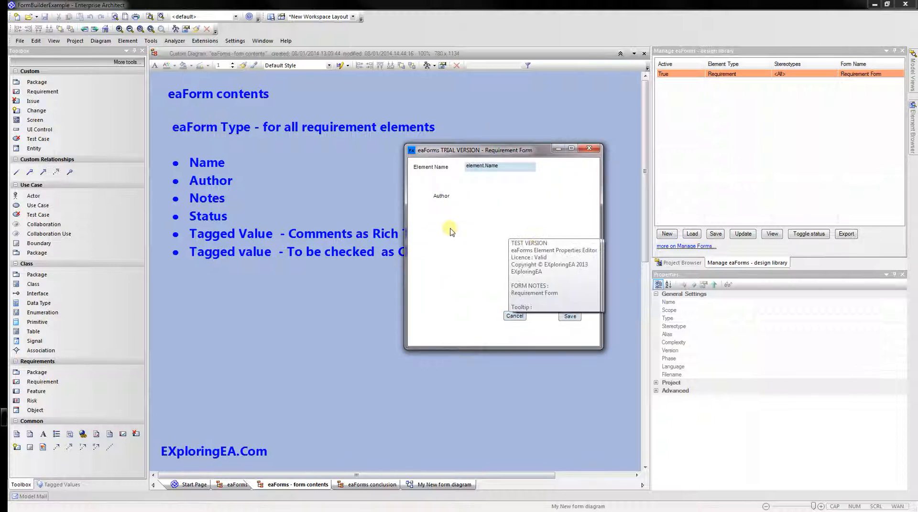
Add a label named Notes and line up the Author and Notes labels beneath the Element Name label.
{"action": "right_click", "coordinate": [450, 232]}
{"action": "mouse_move", "coordinate": [480, 244]}
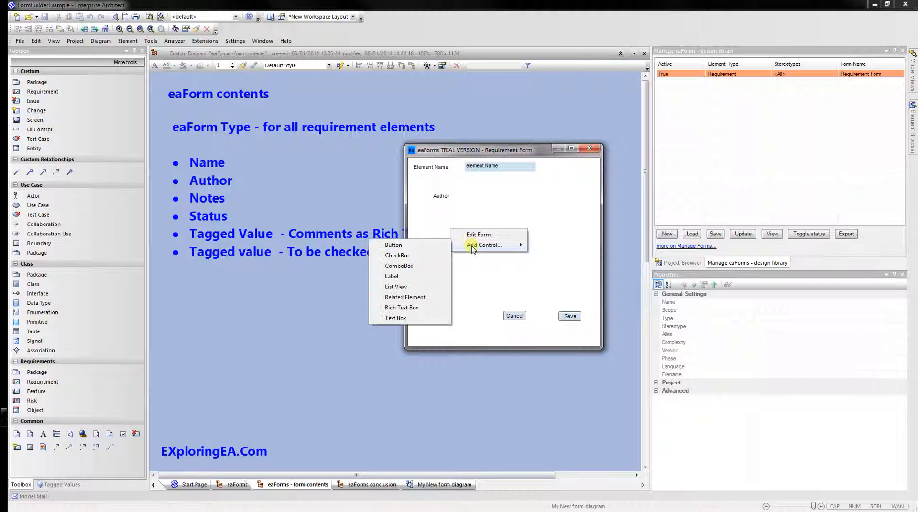
{"action": "left_click", "coordinate": [418, 278]}
{"action": "type", "text": "Notes"}
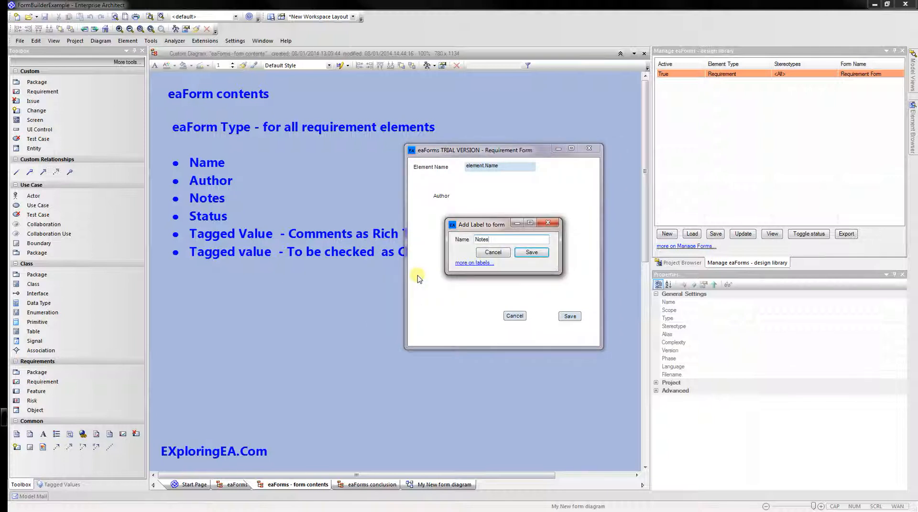
{"action": "key", "text": "Return"}
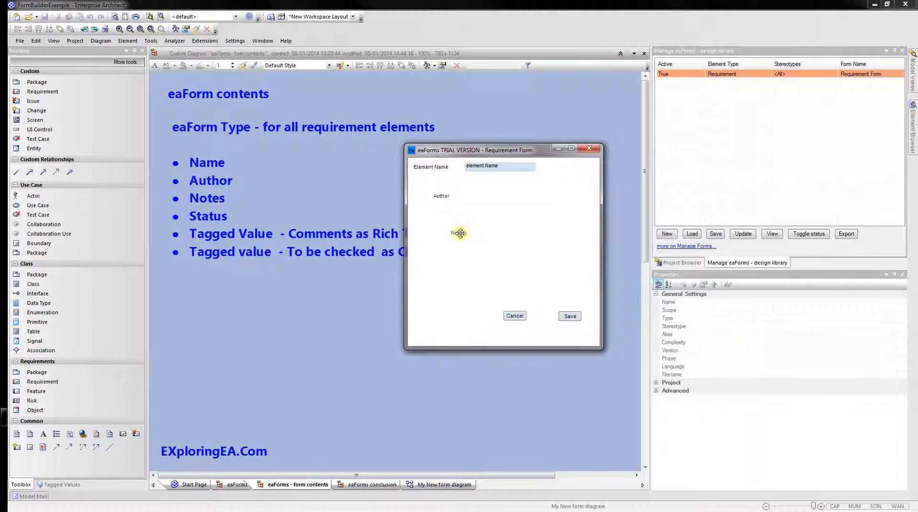
{"action": "left_click_drag", "start_coordinate": [458, 232], "coordinate": [421, 214]}
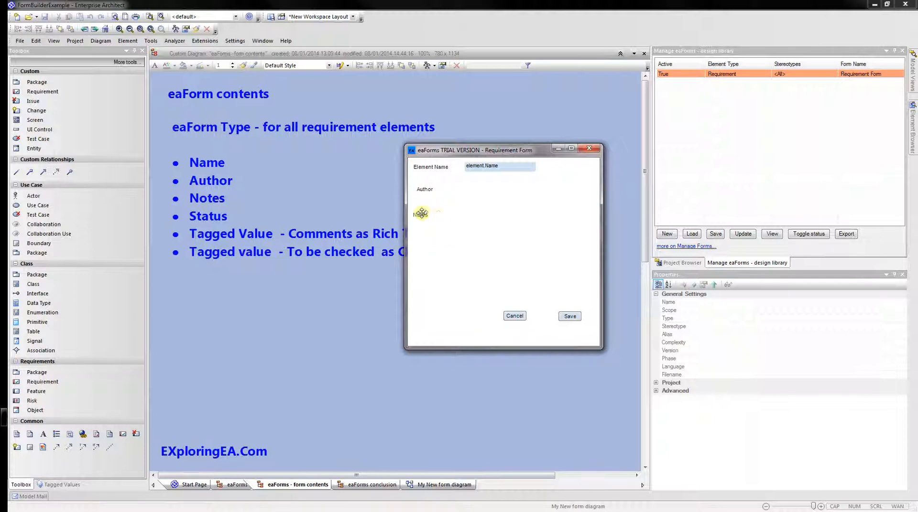
Add a label named Status to the form below the Notes label.
{"action": "right_click", "coordinate": [429, 239]}
{"action": "mouse_move", "coordinate": [454, 252]}
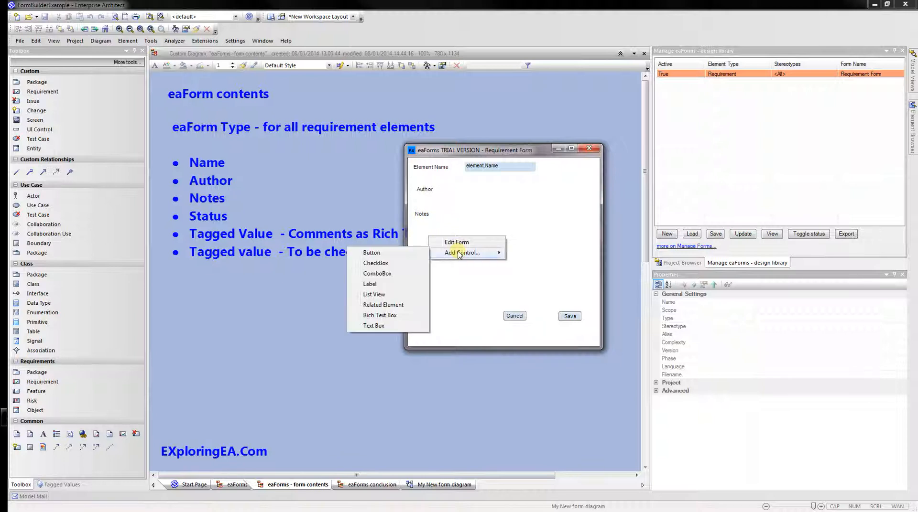
{"action": "left_click", "coordinate": [388, 284]}
{"action": "type", "text": "S"}
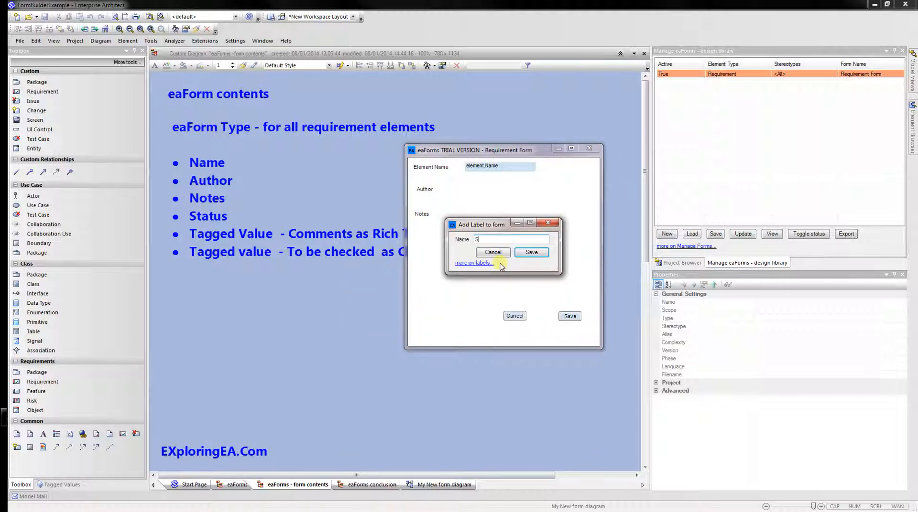
{"action": "type", "text": "tatus"}
{"action": "key", "text": "Return"}
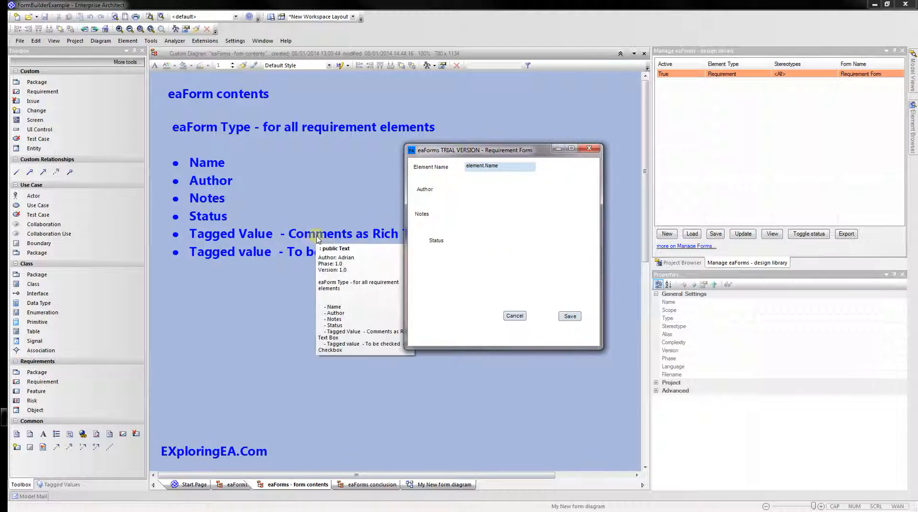
Add a label named Comments to the form below the Status label.
{"action": "right_click", "coordinate": [419, 260]}
{"action": "mouse_move", "coordinate": [440, 274]}
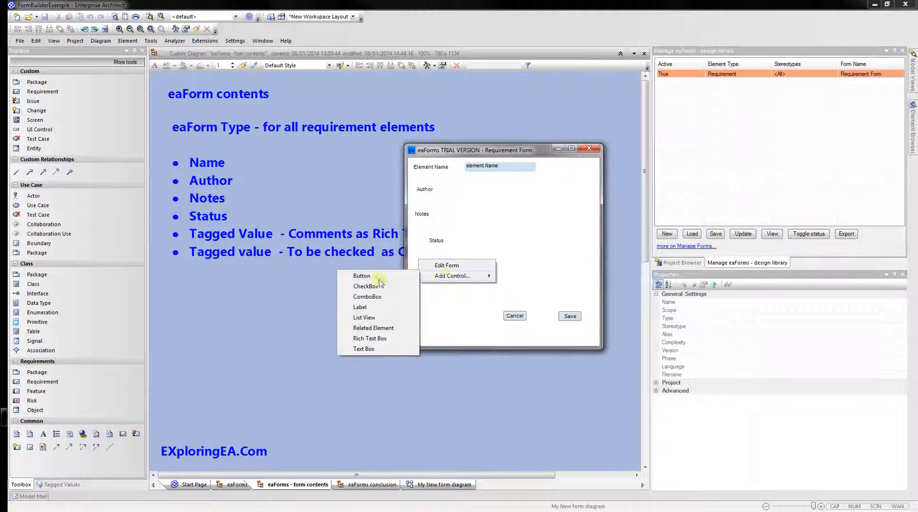
{"action": "left_click", "coordinate": [359, 307]}
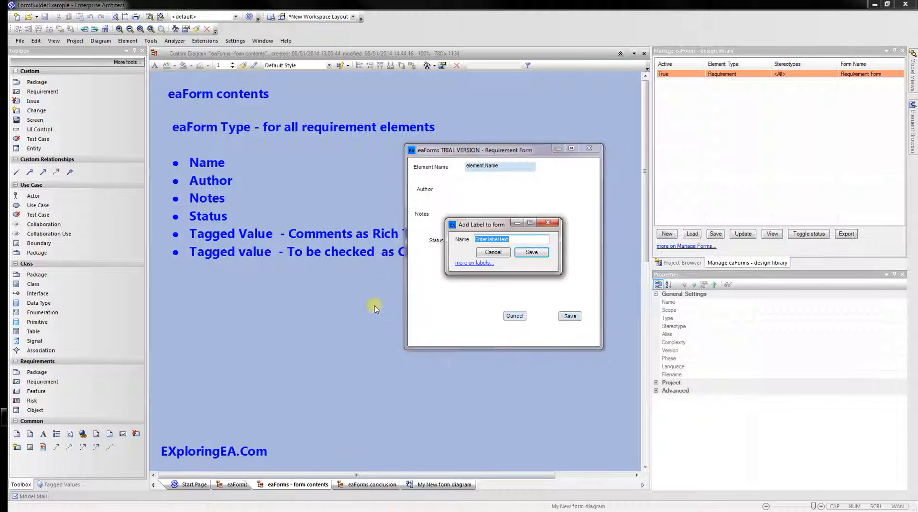
{"action": "type", "text": "Comments"}
{"action": "key", "text": "Return"}
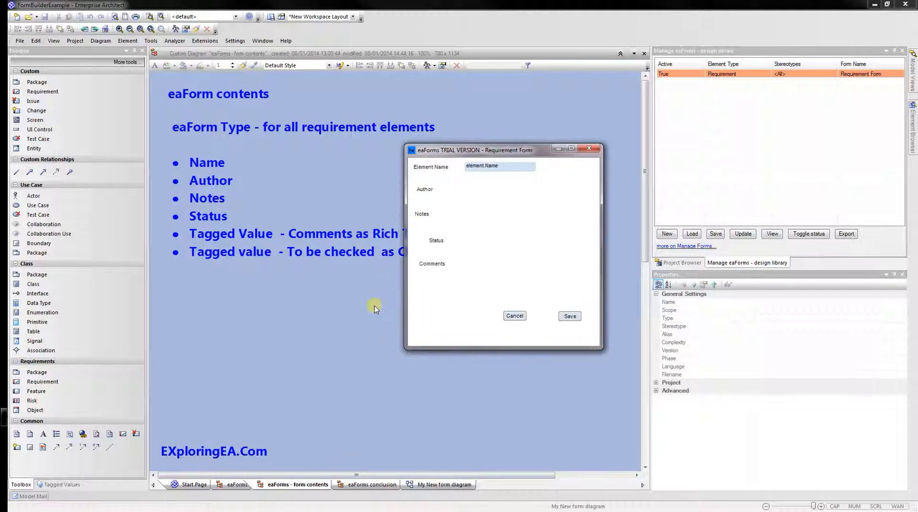
Add a label named To be checked to the form below the Comments label.
{"action": "right_click", "coordinate": [432, 285]}
{"action": "mouse_move", "coordinate": [449, 300]}
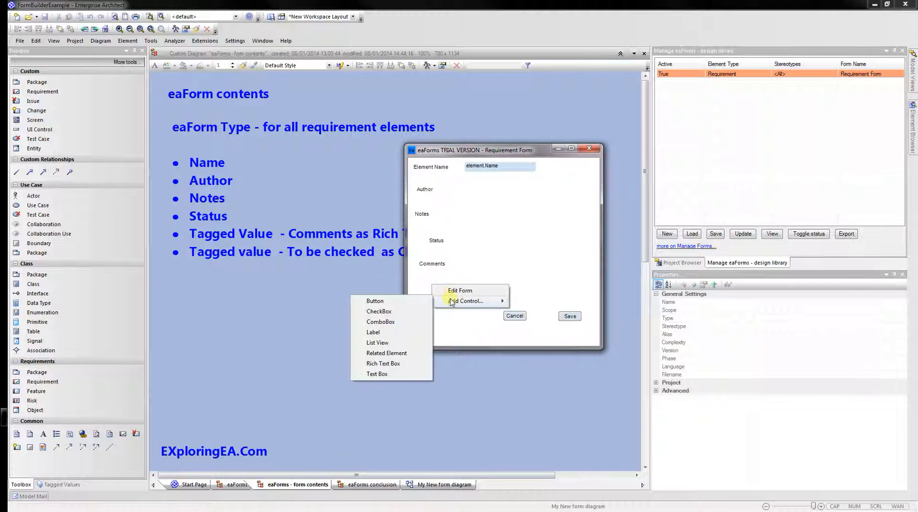
{"action": "left_click", "coordinate": [395, 332]}
{"action": "type", "text": "To"}
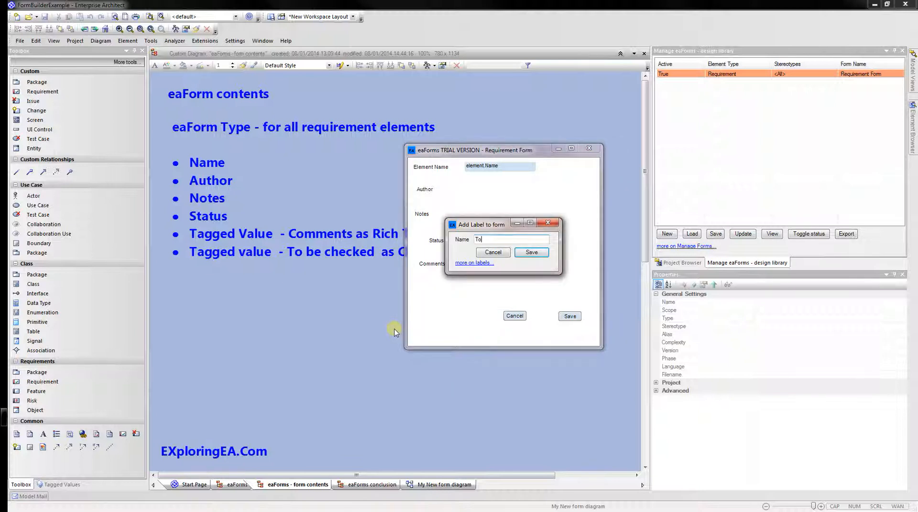
{"action": "type", "text": " be checked"}
{"action": "left_click", "coordinate": [539, 253]}
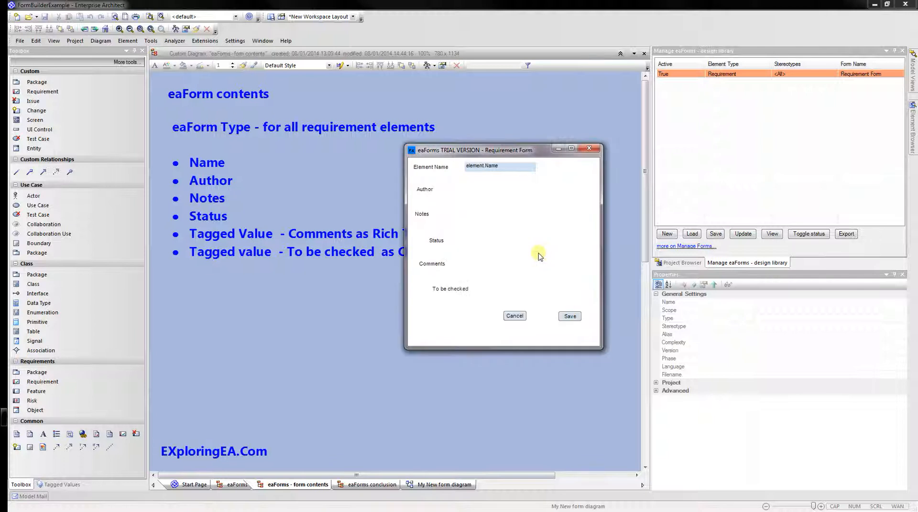
Make the form window taller and move the Author label up closer to the Element Name label.
{"action": "left_click_drag", "start_coordinate": [592, 348], "coordinate": [593, 424]}
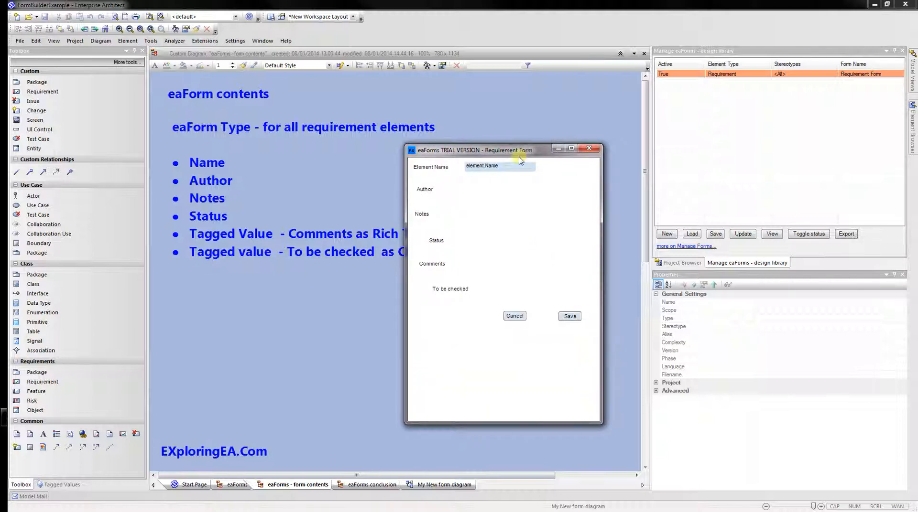
{"action": "left_click_drag", "start_coordinate": [521, 150], "coordinate": [390, 88]}
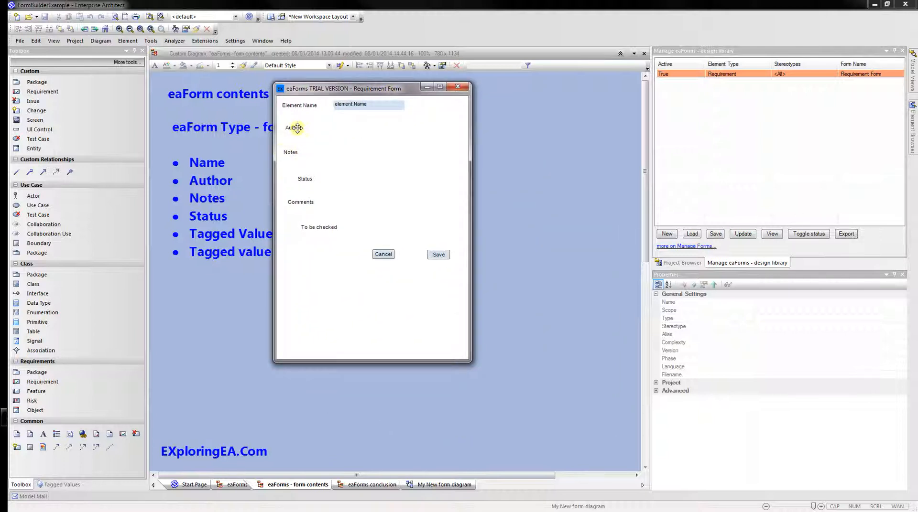
{"action": "left_click_drag", "start_coordinate": [297, 128], "coordinate": [295, 119]}
Add a text box displaying element.Author and place it beside the Author label, beneath the element.Name box.
{"action": "right_click", "coordinate": [337, 124]}
{"action": "mouse_move", "coordinate": [359, 137]}
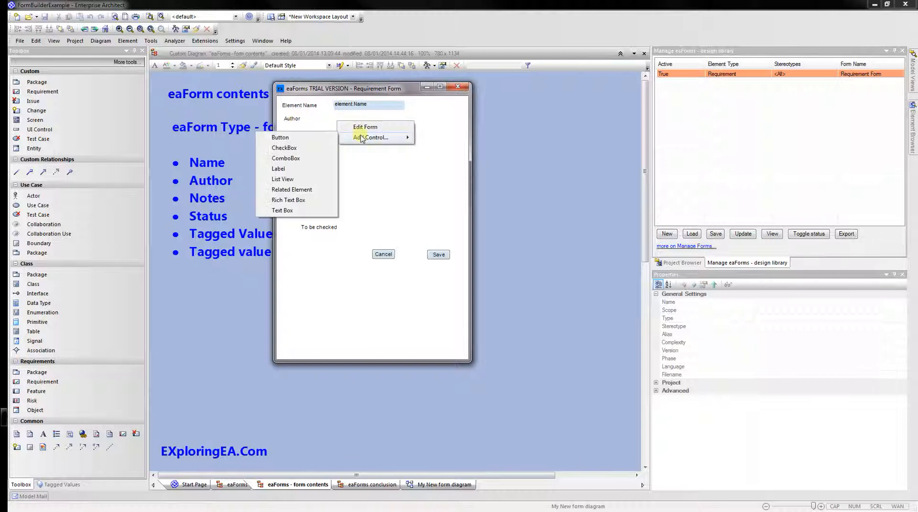
{"action": "left_click", "coordinate": [290, 214]}
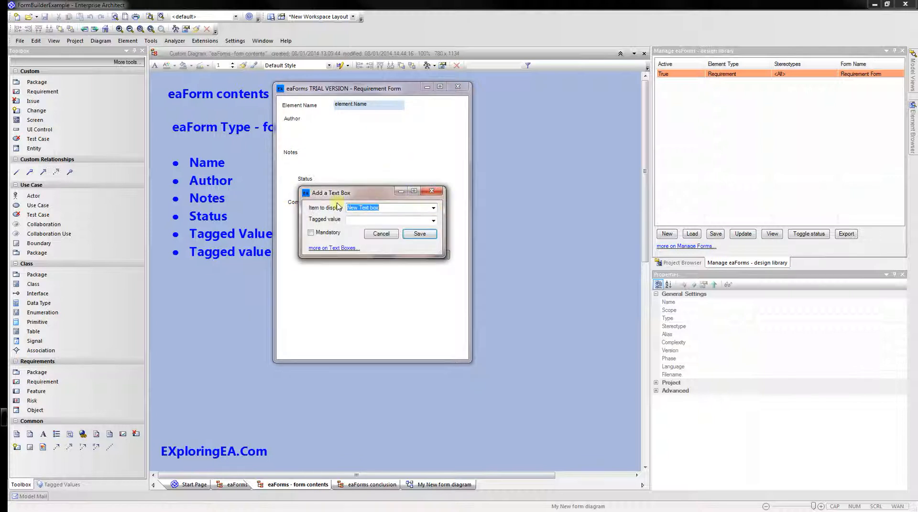
{"action": "left_click", "coordinate": [434, 209]}
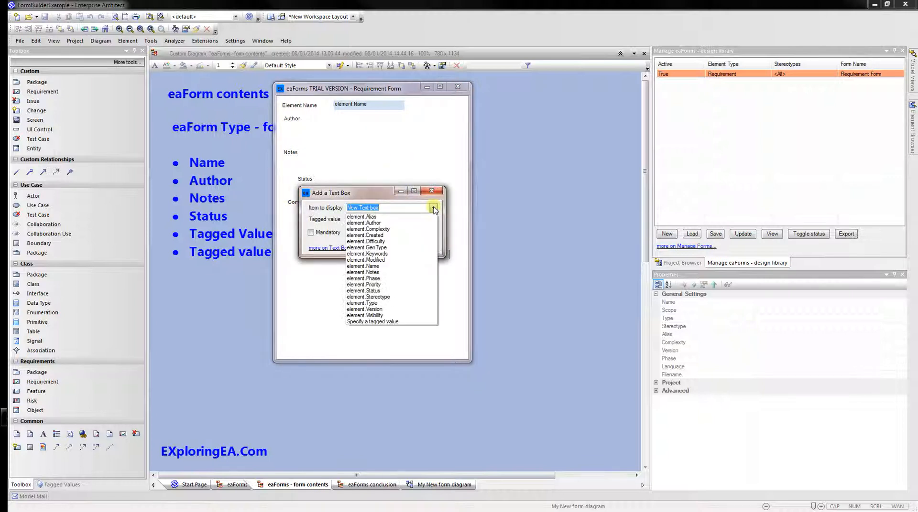
{"action": "left_click", "coordinate": [383, 223]}
{"action": "left_click", "coordinate": [419, 232]}
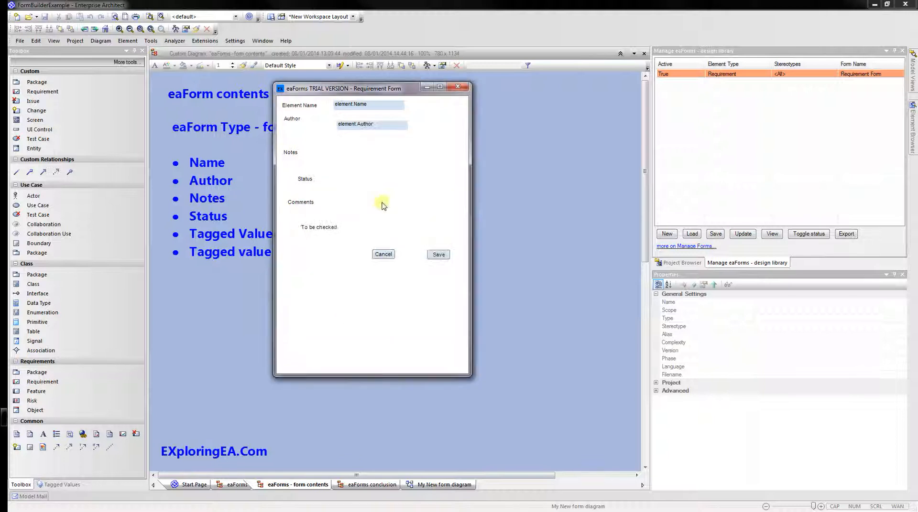
{"action": "left_click_drag", "start_coordinate": [368, 125], "coordinate": [363, 123]}
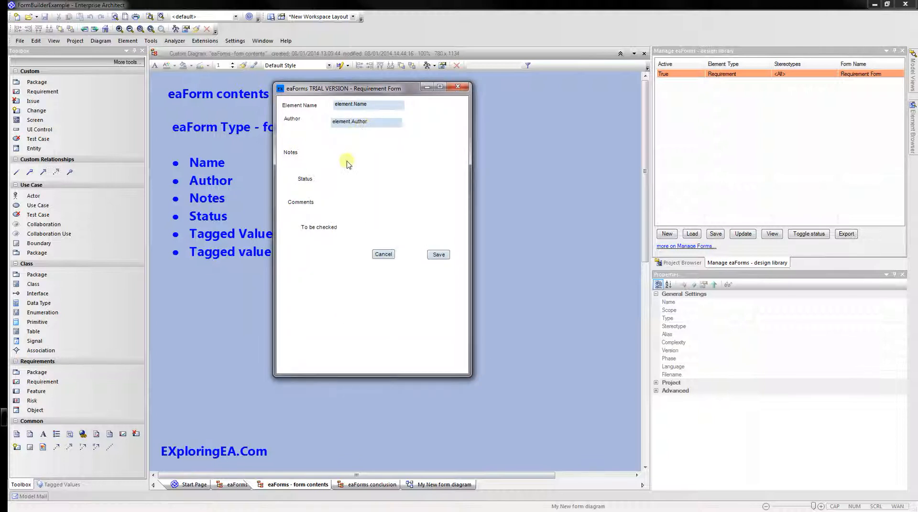
Add a rich text box with element.Notes as its content source beside the Notes label and shorten it to end above Comments.
{"action": "right_click", "coordinate": [333, 151]}
{"action": "key", "text": "Escape"}
{"action": "right_click", "coordinate": [334, 151]}
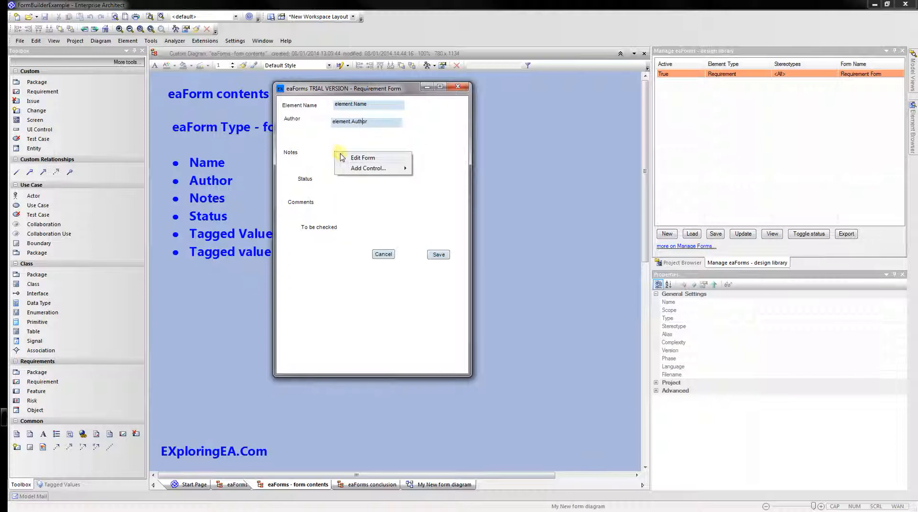
{"action": "mouse_move", "coordinate": [361, 170]}
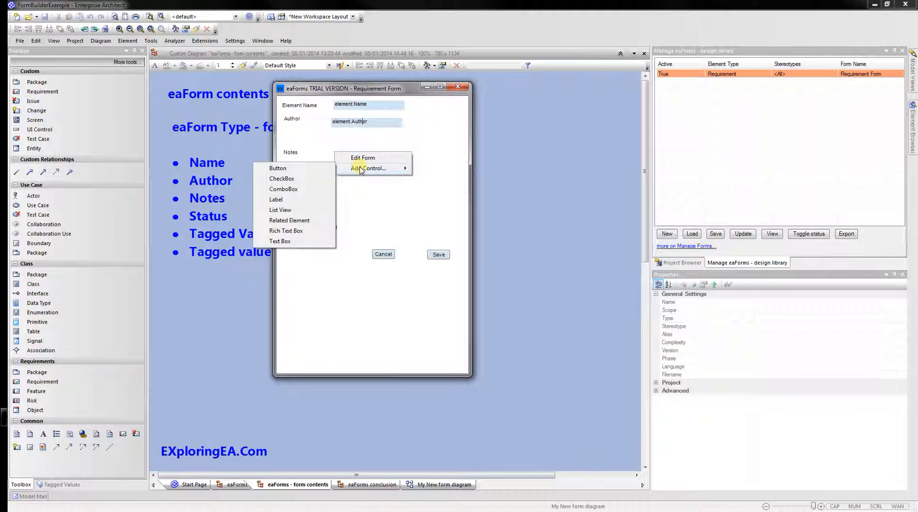
{"action": "left_click", "coordinate": [308, 233]}
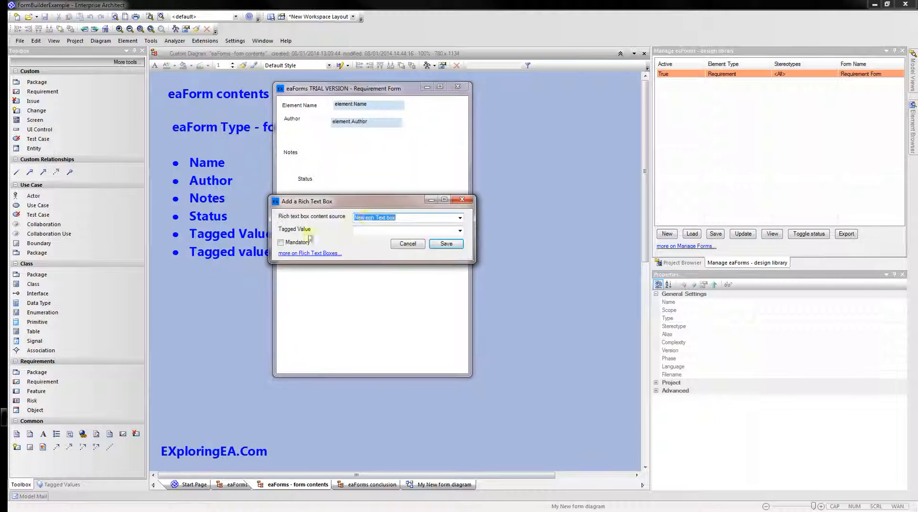
{"action": "left_click", "coordinate": [459, 219]}
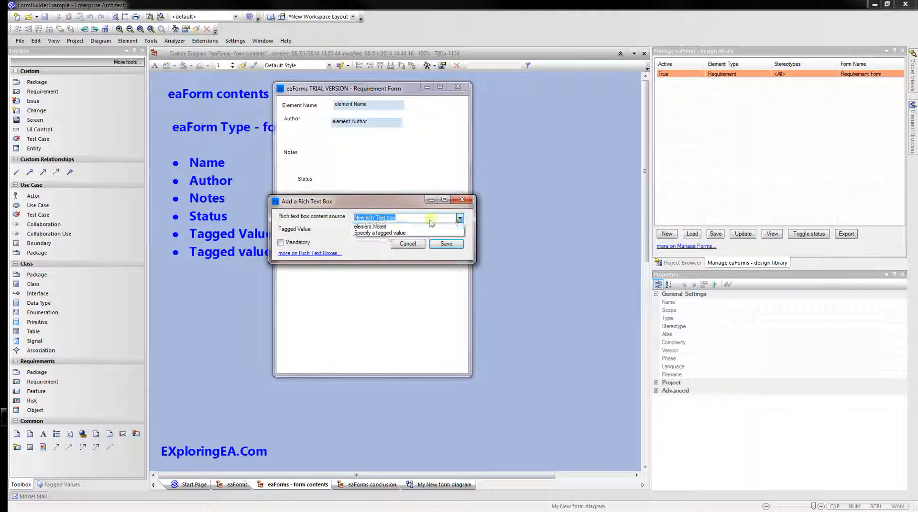
{"action": "left_click", "coordinate": [399, 227]}
{"action": "left_click", "coordinate": [446, 243]}
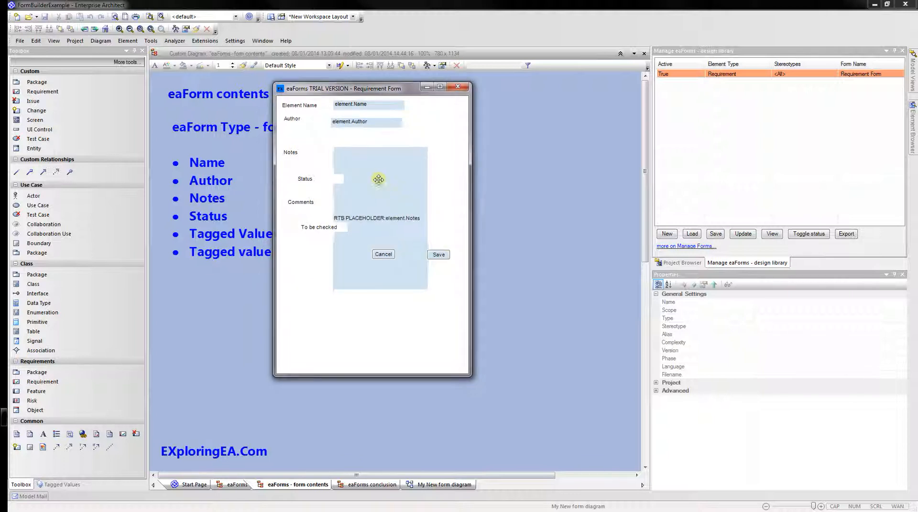
{"action": "mouse_move", "coordinate": [378, 180]}
{"action": "left_mouse_down"}
{"action": "mouse_move", "coordinate": [387, 172]}
{"action": "mouse_move", "coordinate": [372, 166]}
{"action": "left_mouse_up"}
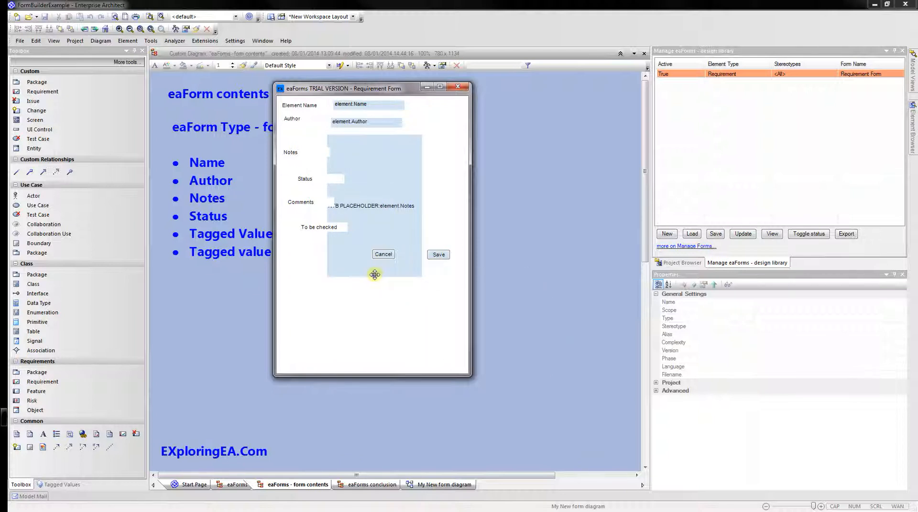
{"action": "left_click_drag", "start_coordinate": [376, 275], "coordinate": [375, 180]}
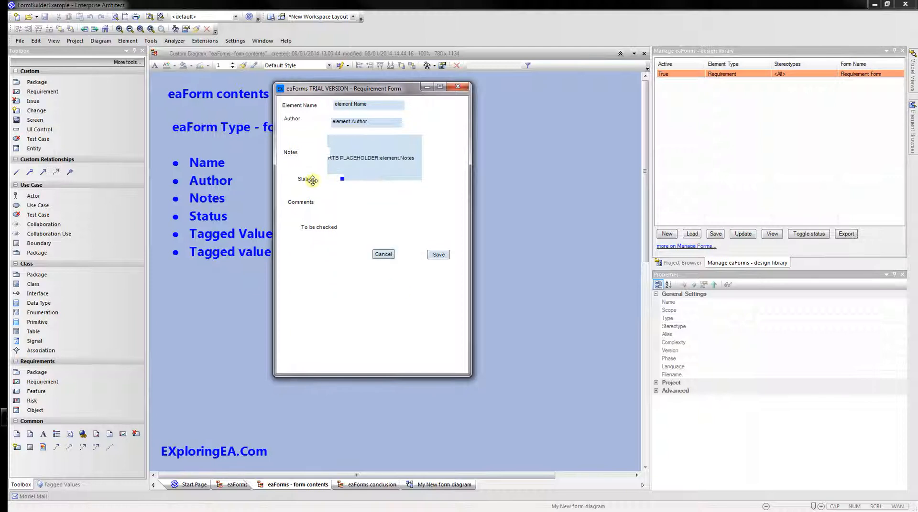
Move the Status and To be checked labels and the Cancel and Save buttons down to the lower part of the form.
{"action": "left_click_drag", "start_coordinate": [310, 180], "coordinate": [306, 193]}
{"action": "left_click_drag", "start_coordinate": [318, 228], "coordinate": [321, 285]}
{"action": "left_click_drag", "start_coordinate": [305, 193], "coordinate": [303, 319]}
{"action": "left_click_drag", "start_coordinate": [313, 283], "coordinate": [308, 347]}
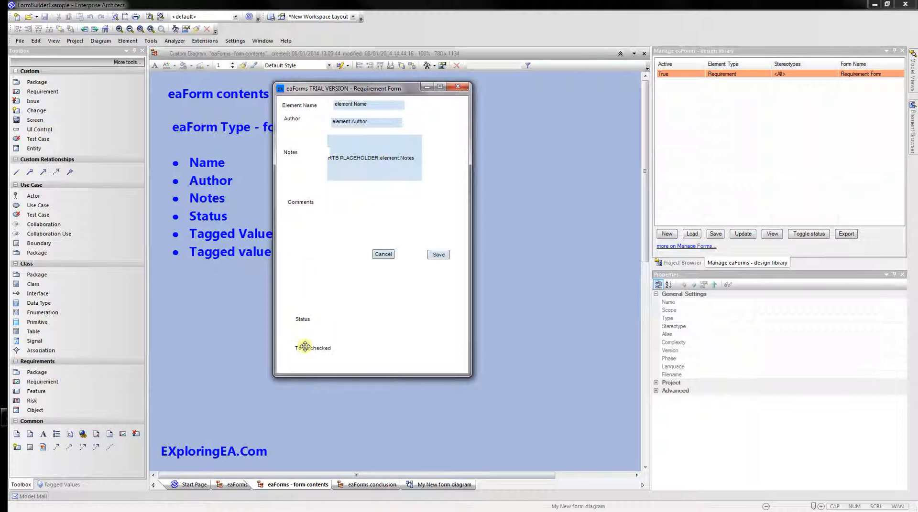
{"action": "left_click_drag", "start_coordinate": [384, 254], "coordinate": [386, 337]}
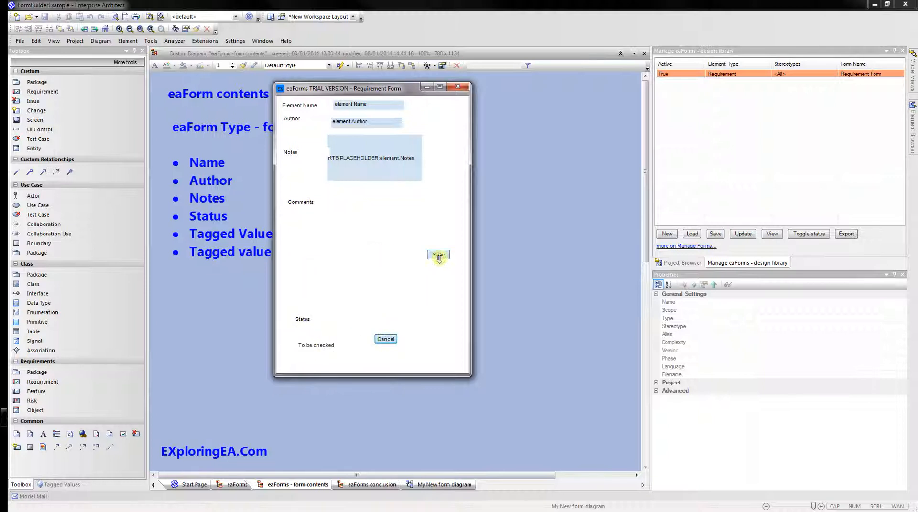
{"action": "left_click_drag", "start_coordinate": [434, 253], "coordinate": [436, 335]}
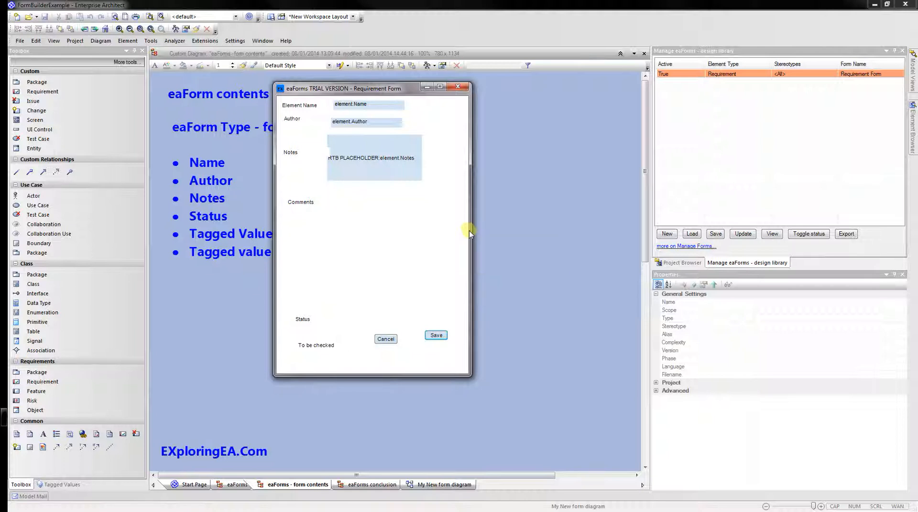
Widen the form window and line up the element.Notes rich text box with the Notes label.
{"action": "left_click_drag", "start_coordinate": [469, 230], "coordinate": [622, 241]}
{"action": "left_click_drag", "start_coordinate": [397, 166], "coordinate": [412, 183]}
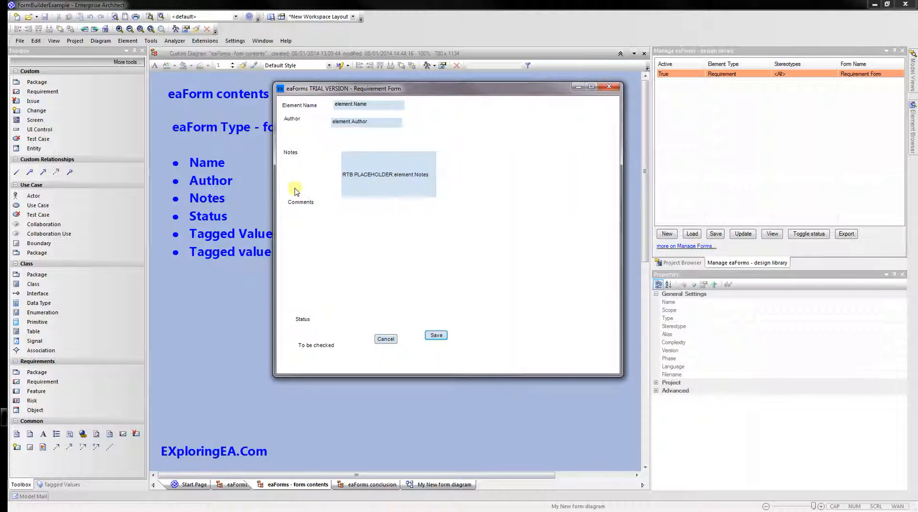
{"action": "left_click", "coordinate": [298, 156]}
{"action": "left_click_drag", "start_coordinate": [388, 167], "coordinate": [371, 161]}
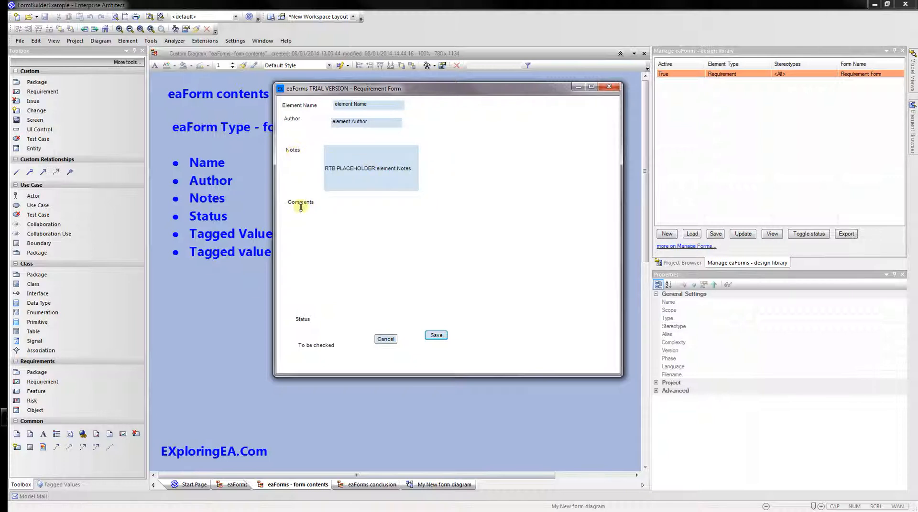
Move the Comments label beside the element.Notes box and add a rich text box for a tagged value named Comments next to it.
{"action": "left_click_drag", "start_coordinate": [300, 202], "coordinate": [444, 147]}
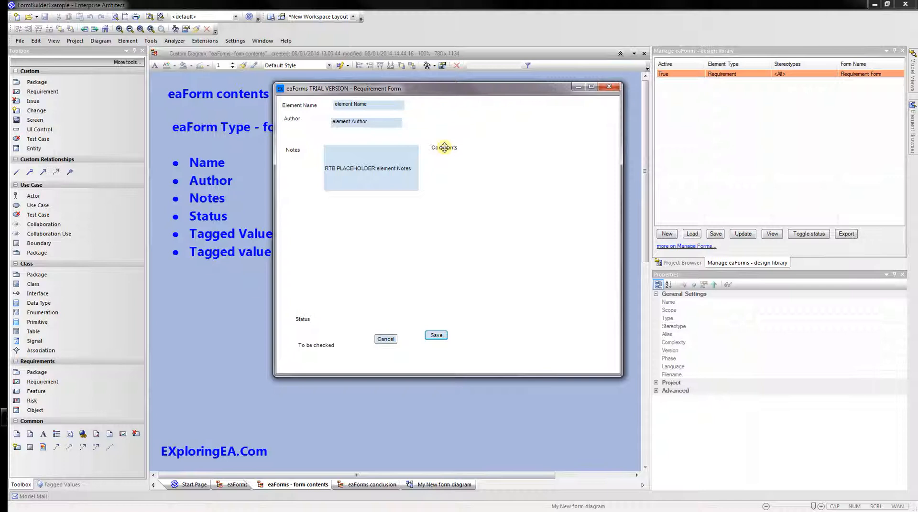
{"action": "right_click", "coordinate": [488, 169]}
{"action": "mouse_move", "coordinate": [528, 187]}
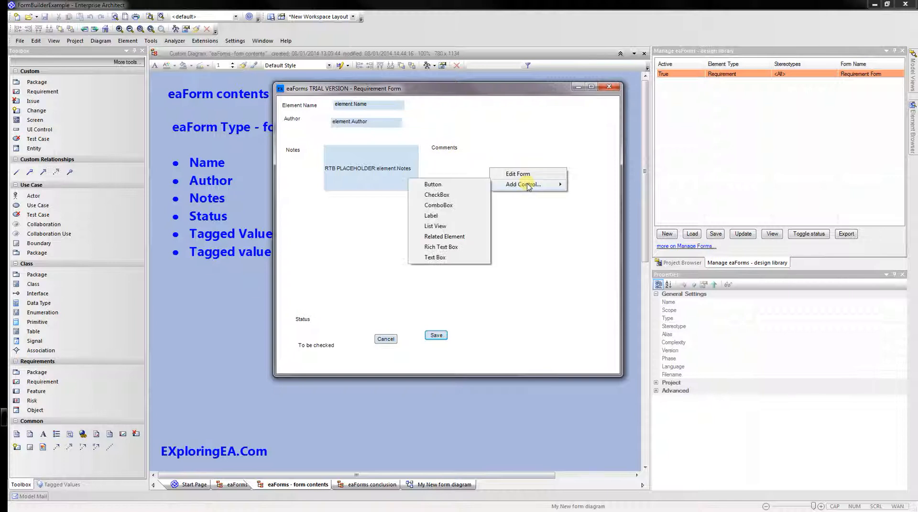
{"action": "left_click", "coordinate": [464, 249]}
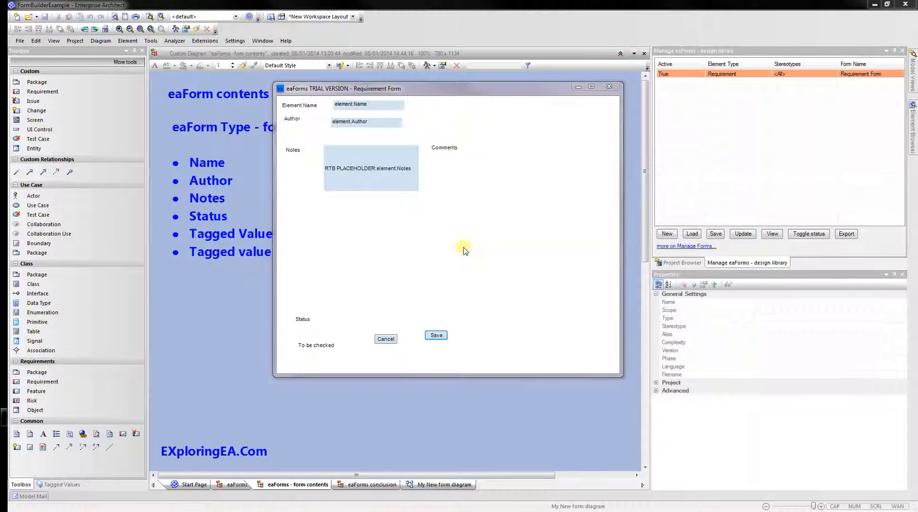
{"action": "left_click", "coordinate": [536, 219]}
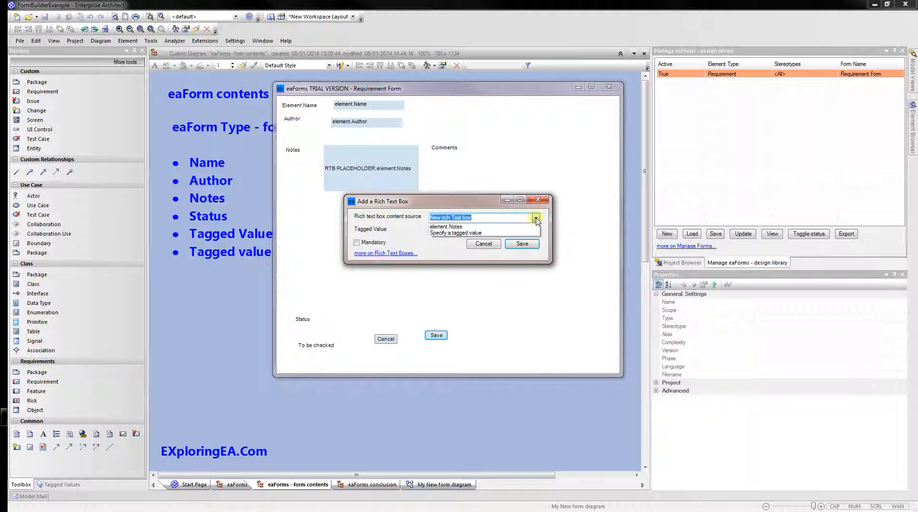
{"action": "left_click", "coordinate": [495, 231]}
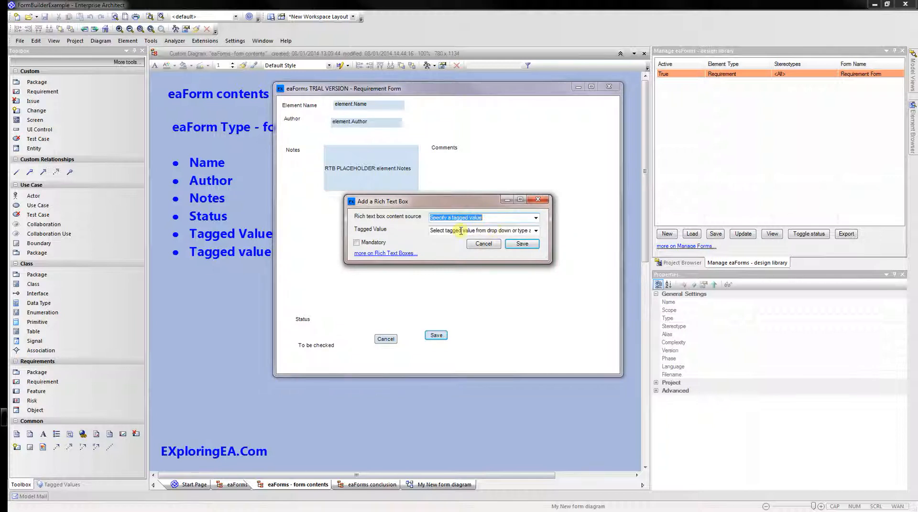
{"action": "left_click", "coordinate": [507, 231]}
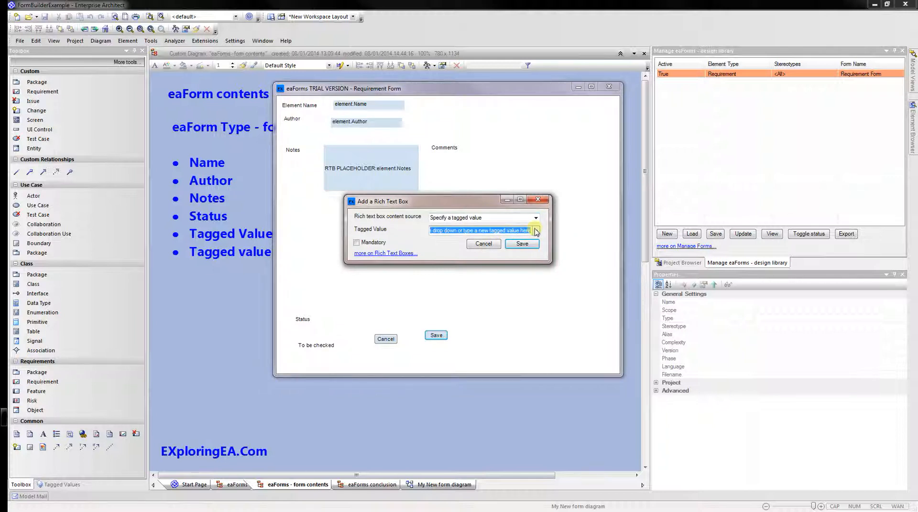
{"action": "type", "text": "Comments"}
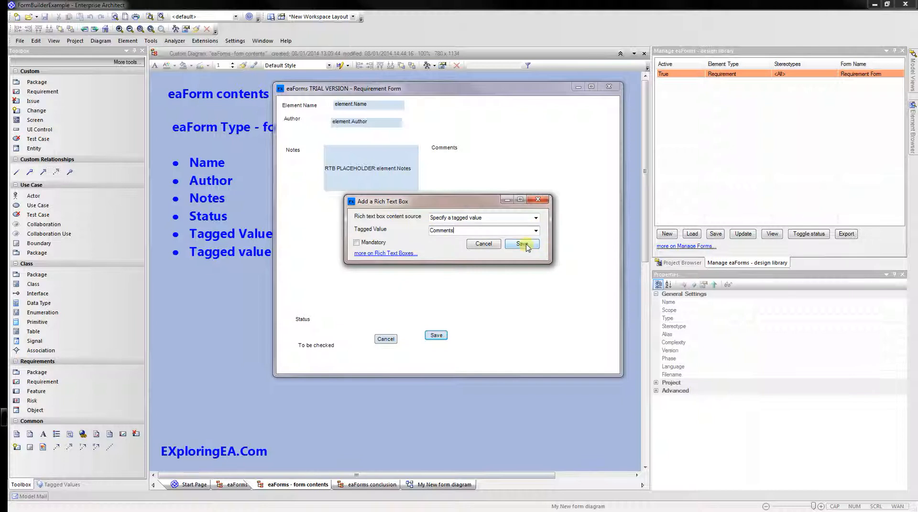
{"action": "left_click", "coordinate": [527, 244]}
{"action": "left_click_drag", "start_coordinate": [526, 206], "coordinate": [527, 175]}
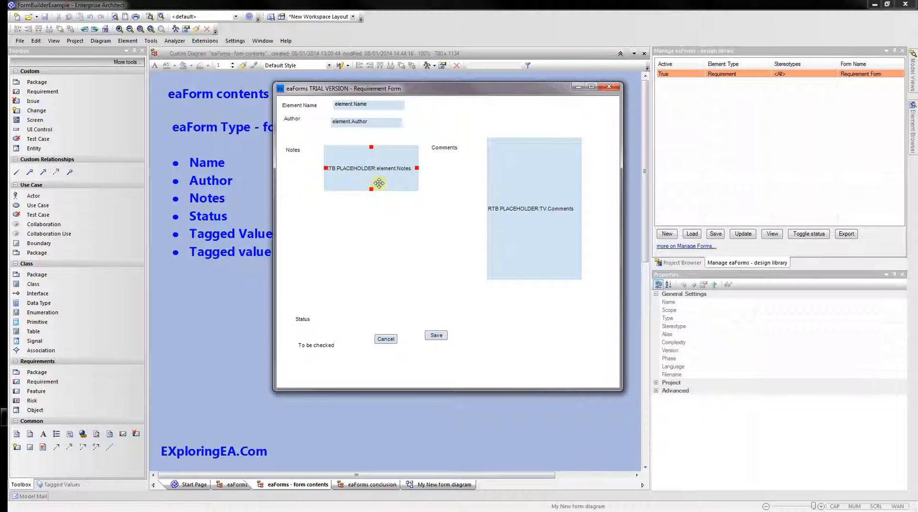
Make the element.Notes and Comments rich text boxes the same width and height, matching the taller Comments box.
{"action": "left_click", "coordinate": [510, 178]}
{"action": "right_click", "coordinate": [511, 178]}
{"action": "mouse_move", "coordinate": [542, 206]}
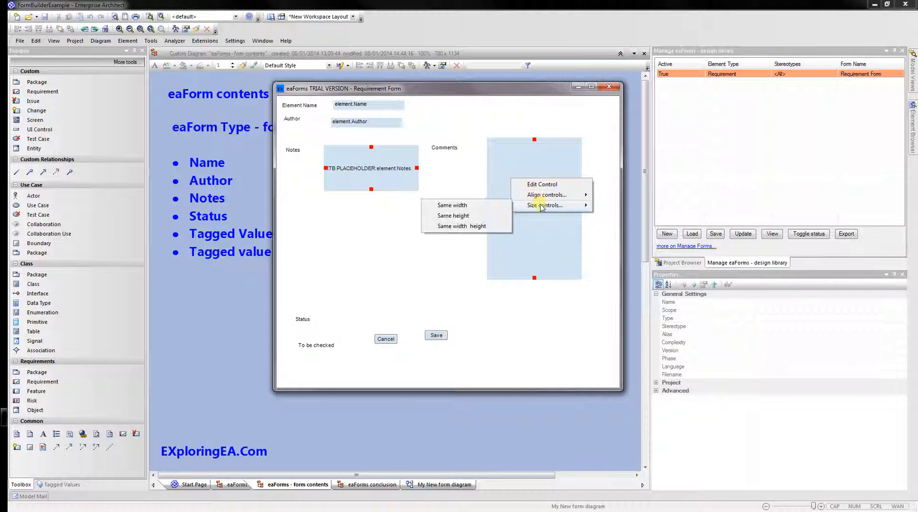
{"action": "left_click", "coordinate": [487, 227]}
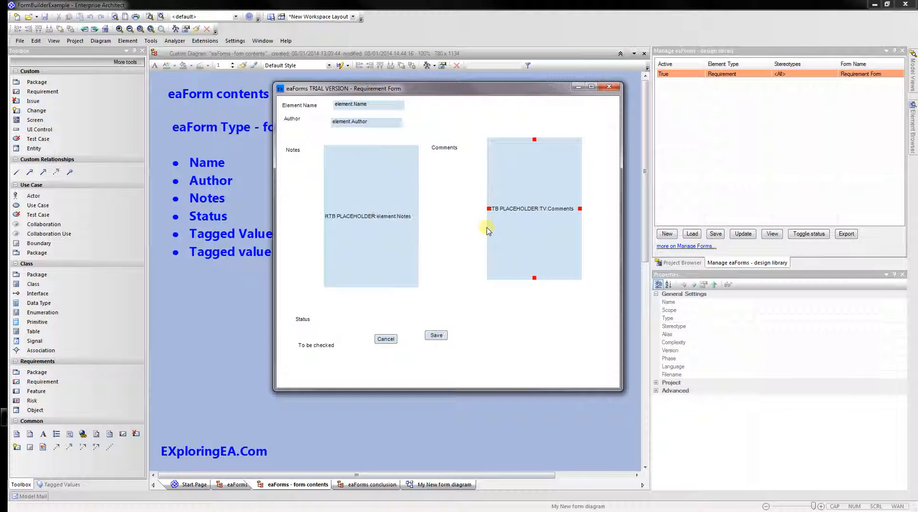
Align the tops of the Notes and Comments labels with each other and the tops of the two rich text boxes likewise.
{"action": "left_click", "coordinate": [294, 150]}
{"action": "left_click", "coordinate": [442, 148], "text": "ctrl"}
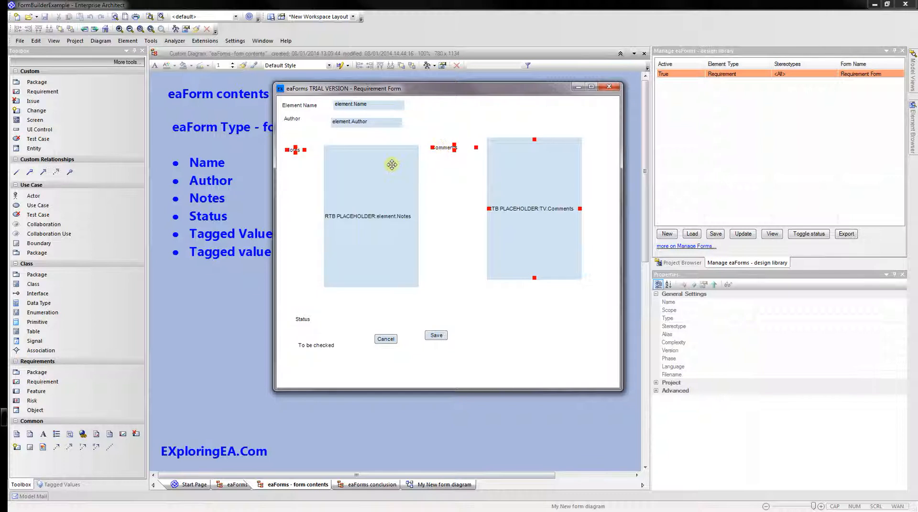
{"action": "right_click", "coordinate": [446, 172]}
{"action": "mouse_move", "coordinate": [484, 198]}
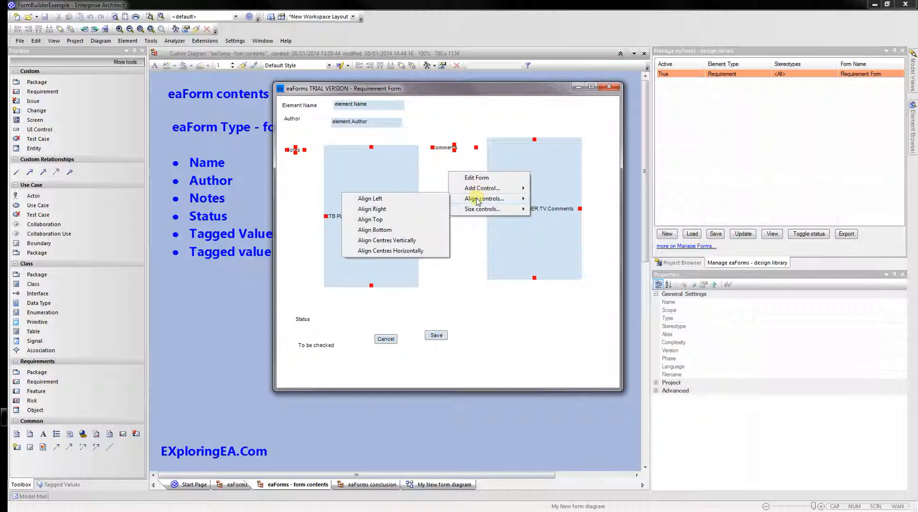
{"action": "left_click", "coordinate": [395, 220]}
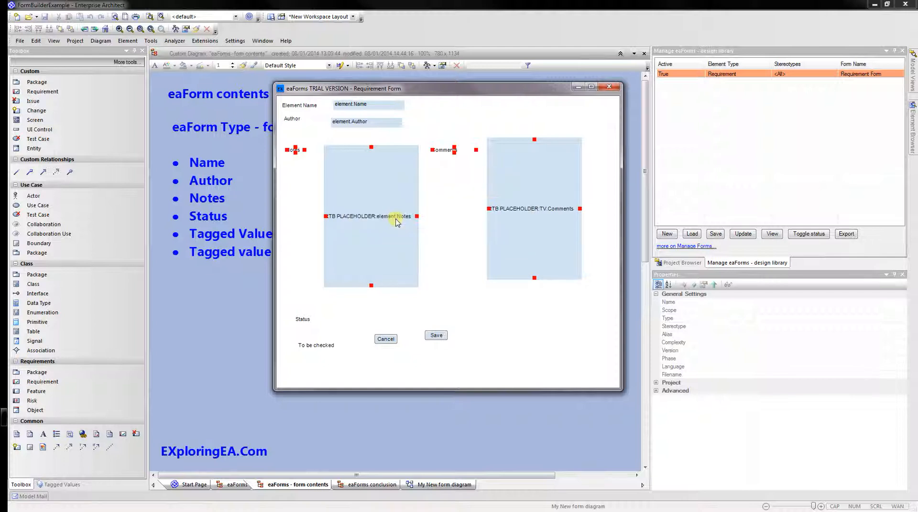
{"action": "right_click", "coordinate": [445, 231]}
{"action": "left_click", "coordinate": [349, 312]}
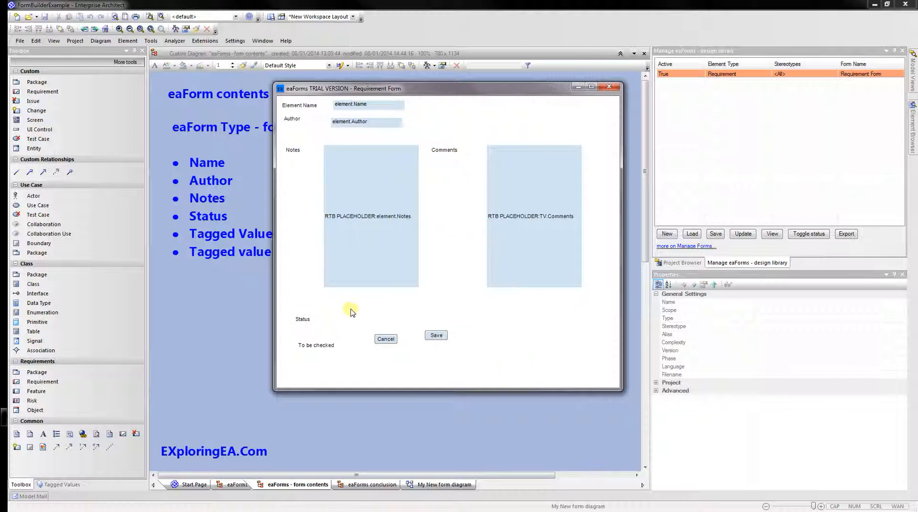
Shift the Status label slightly and start a combo box beside it displaying element.Status with the Status reference list.
{"action": "left_click_drag", "start_coordinate": [302, 318], "coordinate": [292, 311]}
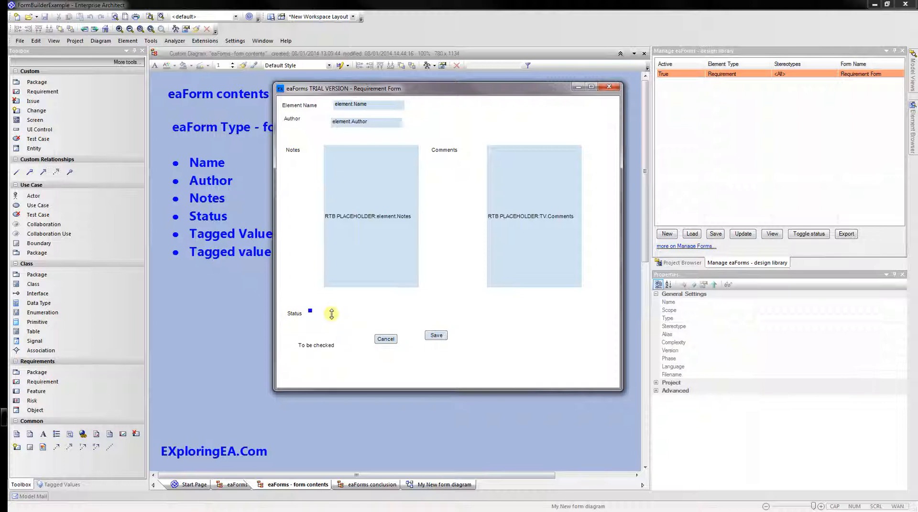
{"action": "right_click", "coordinate": [331, 314]}
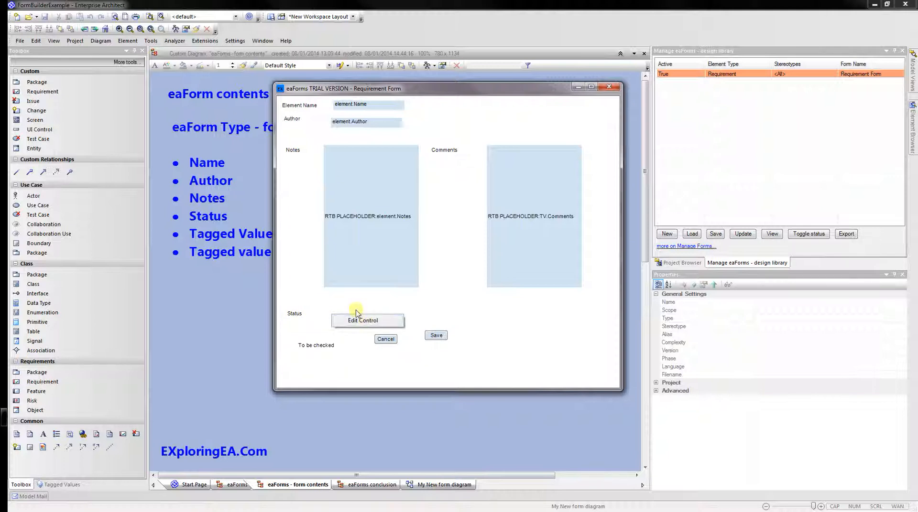
{"action": "left_click", "coordinate": [314, 300]}
{"action": "right_click", "coordinate": [357, 312]}
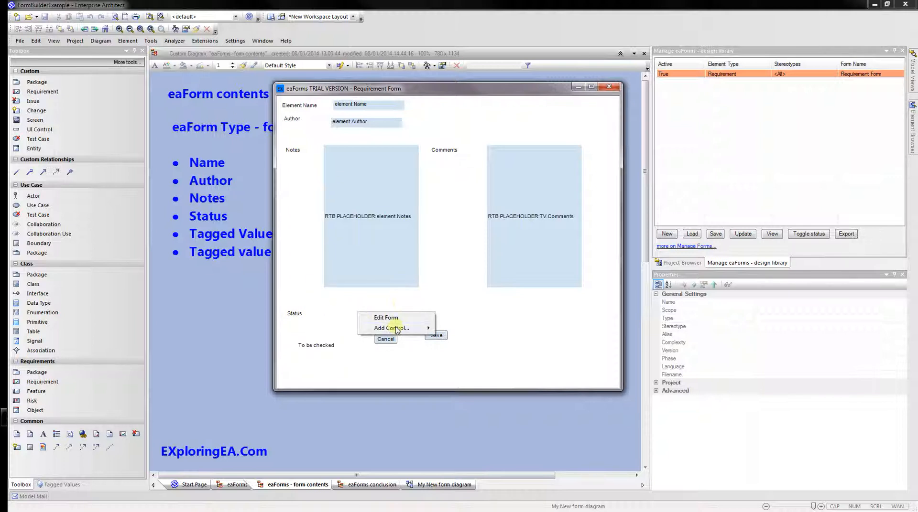
{"action": "mouse_move", "coordinate": [401, 329]}
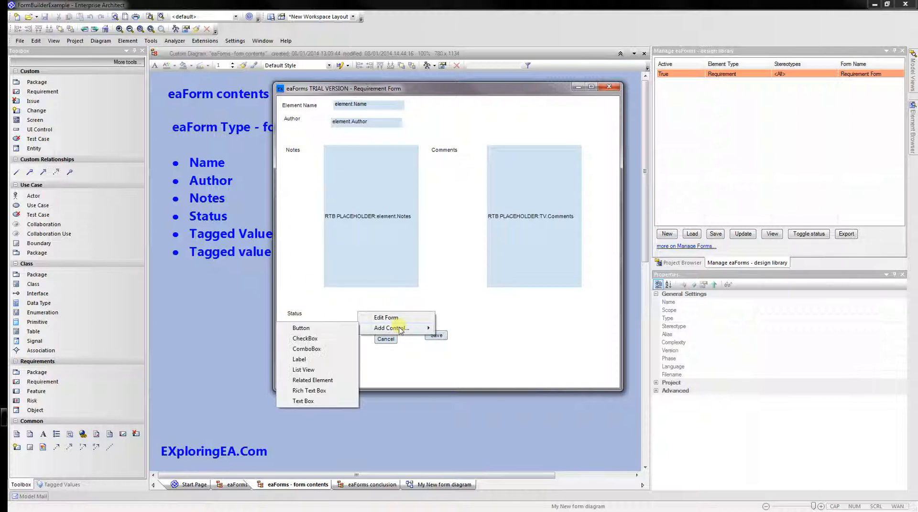
{"action": "left_click", "coordinate": [306, 350]}
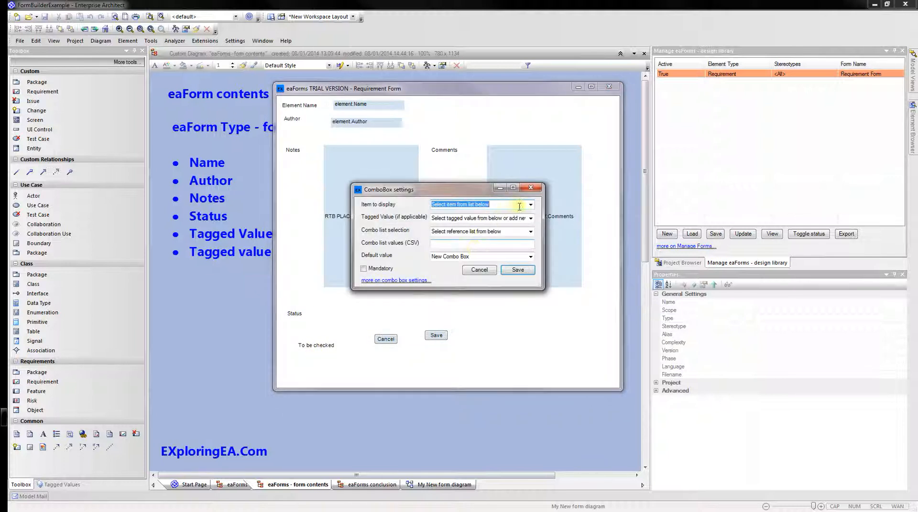
{"action": "left_click", "coordinate": [530, 206]}
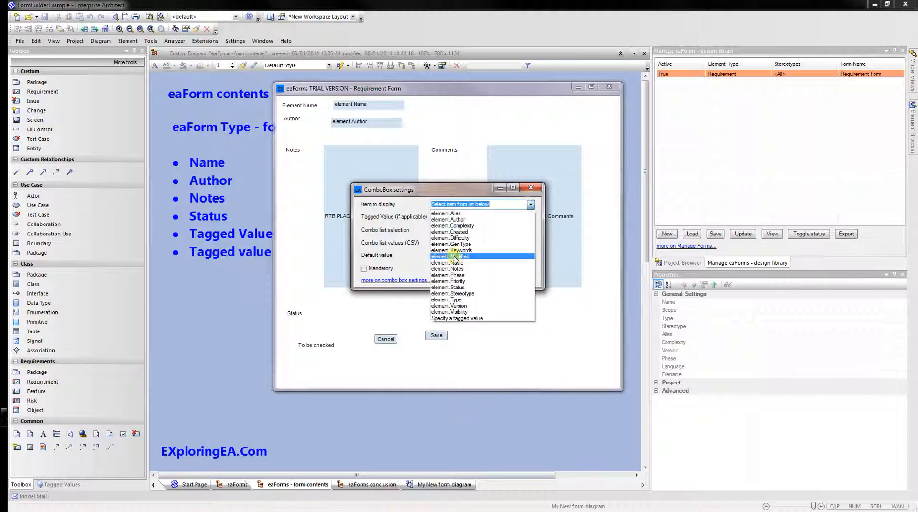
{"action": "left_click", "coordinate": [468, 287]}
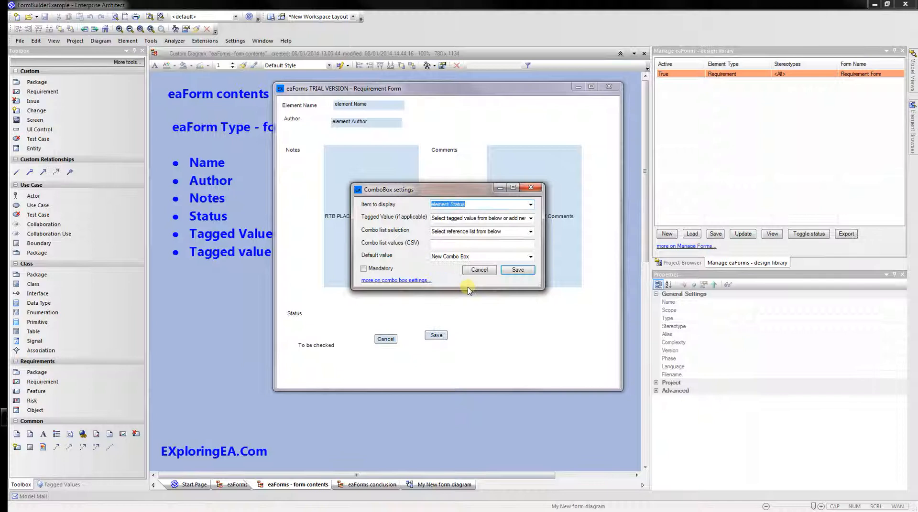
{"action": "left_click", "coordinate": [531, 232]}
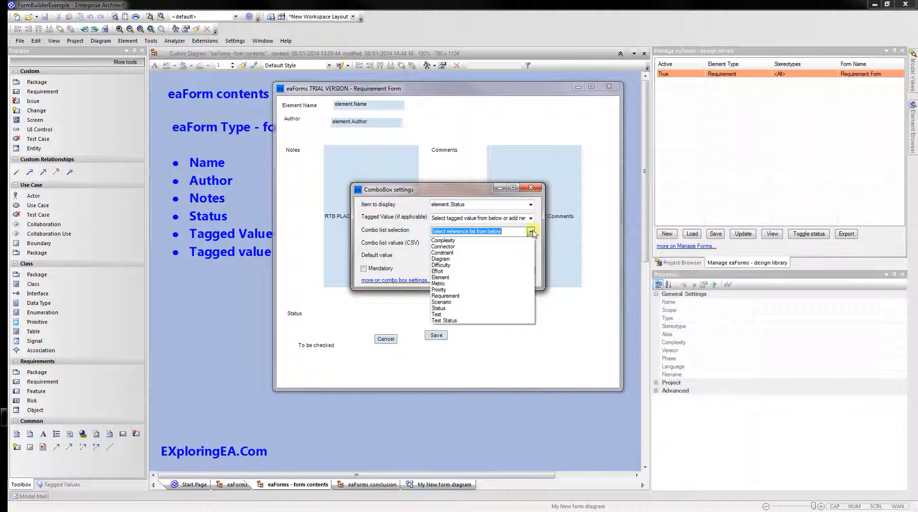
{"action": "left_click", "coordinate": [454, 309]}
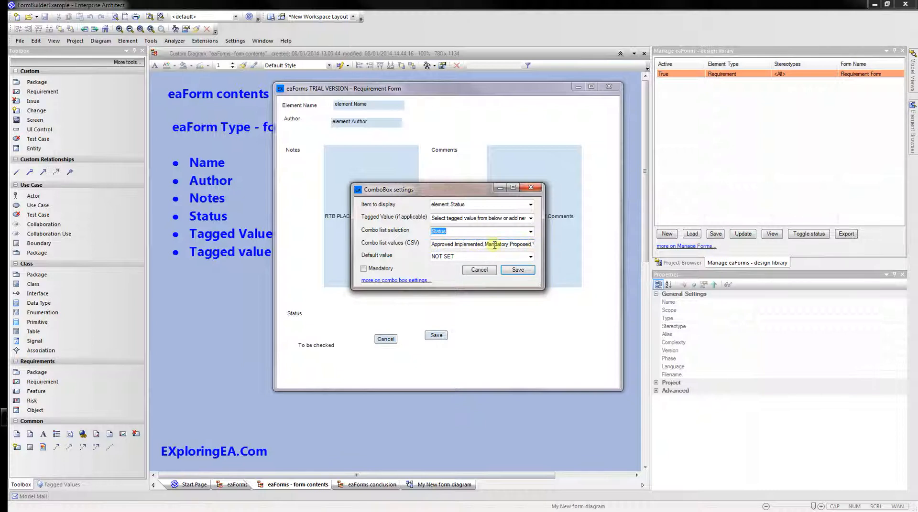
Remove Approved from the combo box's list values, set its default value to Proposed, and save the settings.
{"action": "left_click", "coordinate": [455, 246]}
{"action": "left_click_drag", "start_coordinate": [455, 246], "coordinate": [423, 242]}
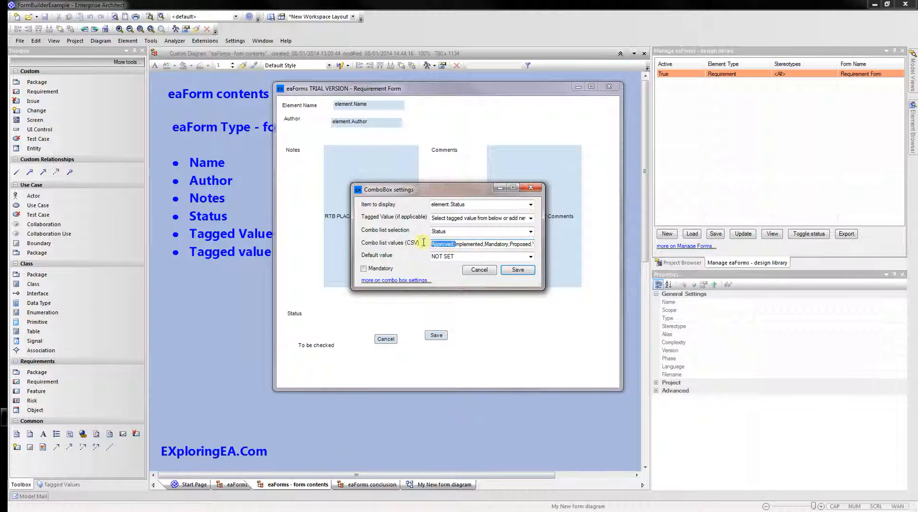
{"action": "key", "text": "Delete"}
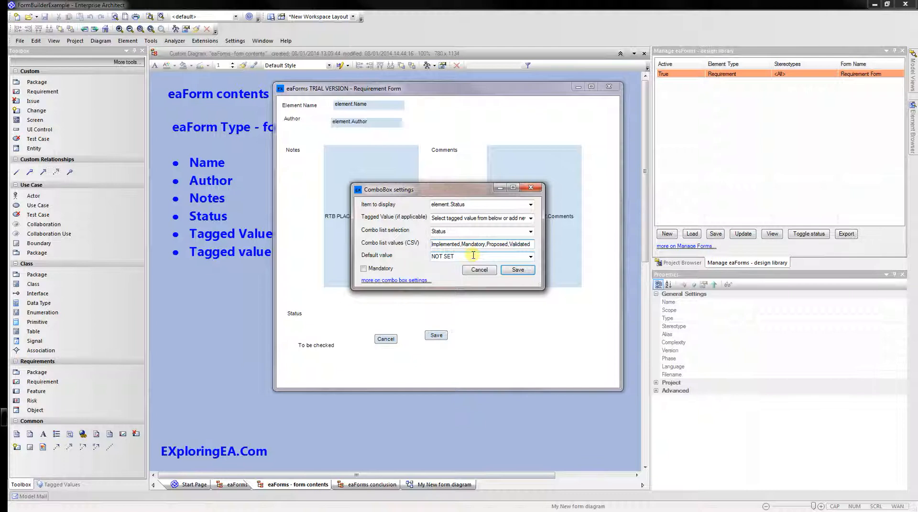
{"action": "left_click", "coordinate": [531, 258]}
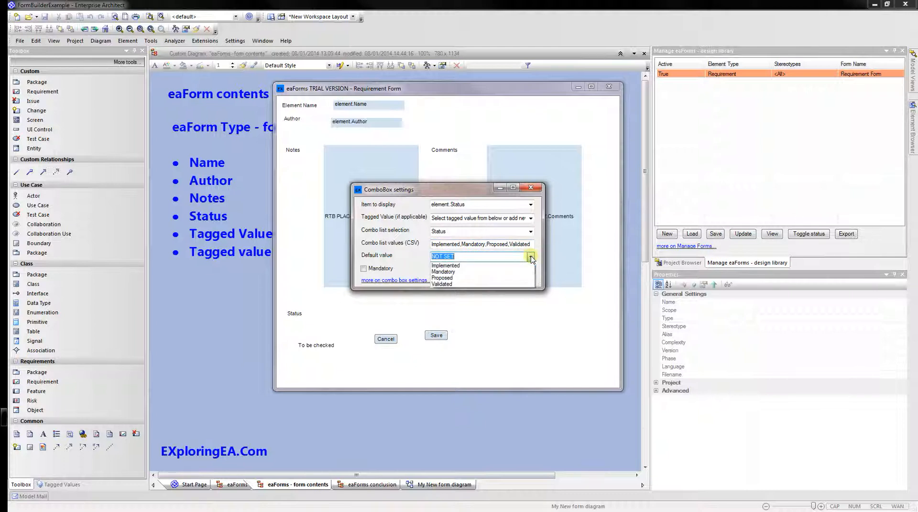
{"action": "left_click", "coordinate": [455, 279]}
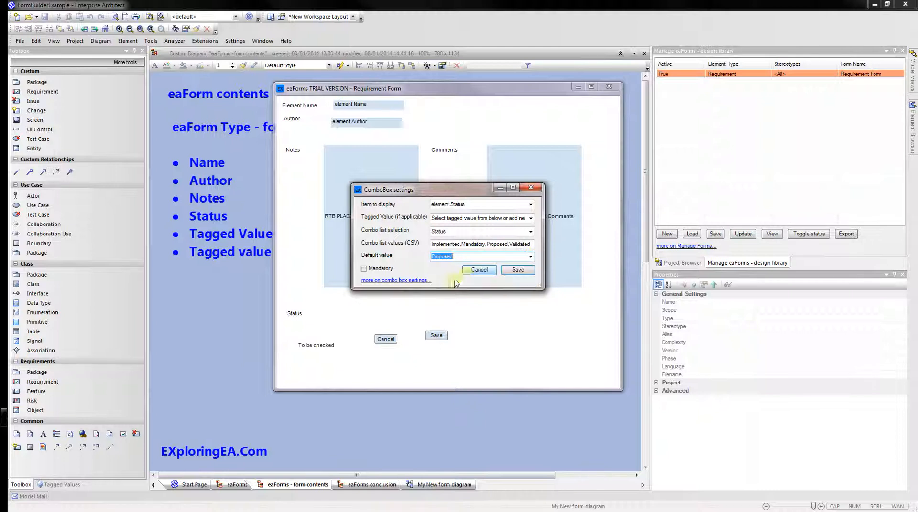
{"action": "left_click", "coordinate": [510, 270]}
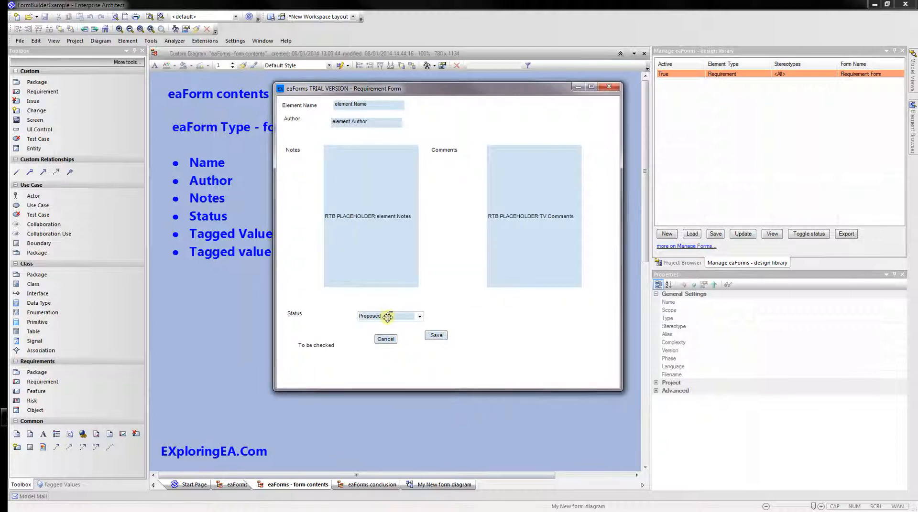
Place the status combo box just beneath the element.Notes box, with the Status label beside it and the To be checked label below.
{"action": "left_click_drag", "start_coordinate": [388, 311], "coordinate": [356, 305]}
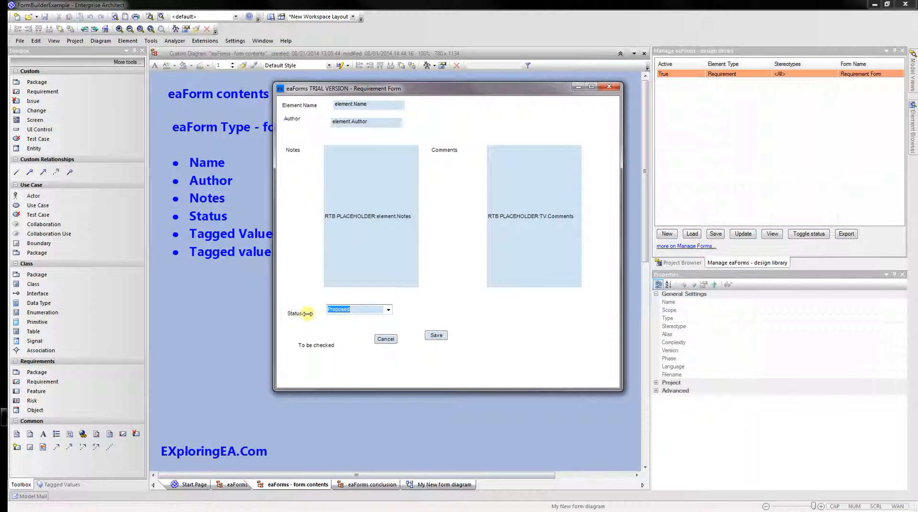
{"action": "left_click_drag", "start_coordinate": [347, 310], "coordinate": [344, 297]}
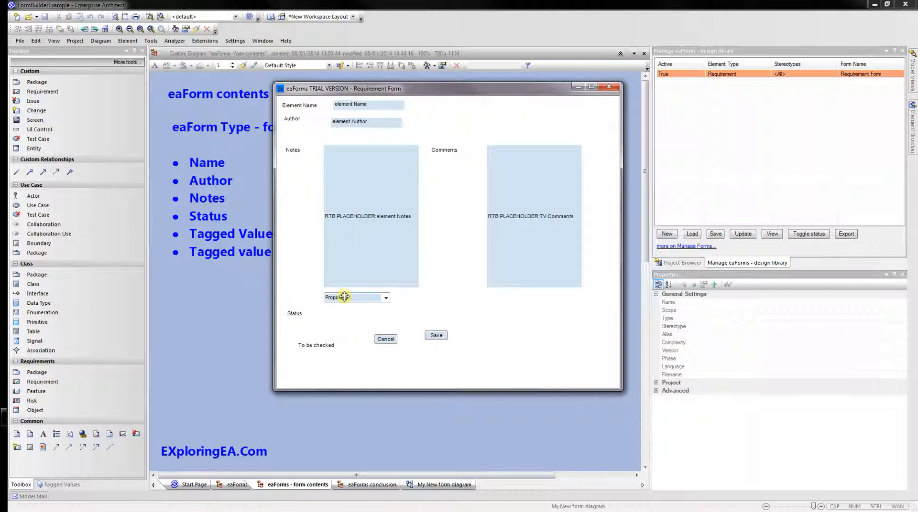
{"action": "left_click_drag", "start_coordinate": [293, 314], "coordinate": [293, 297]}
{"action": "right_click", "coordinate": [319, 351]}
{"action": "left_click_drag", "start_coordinate": [307, 345], "coordinate": [301, 316]}
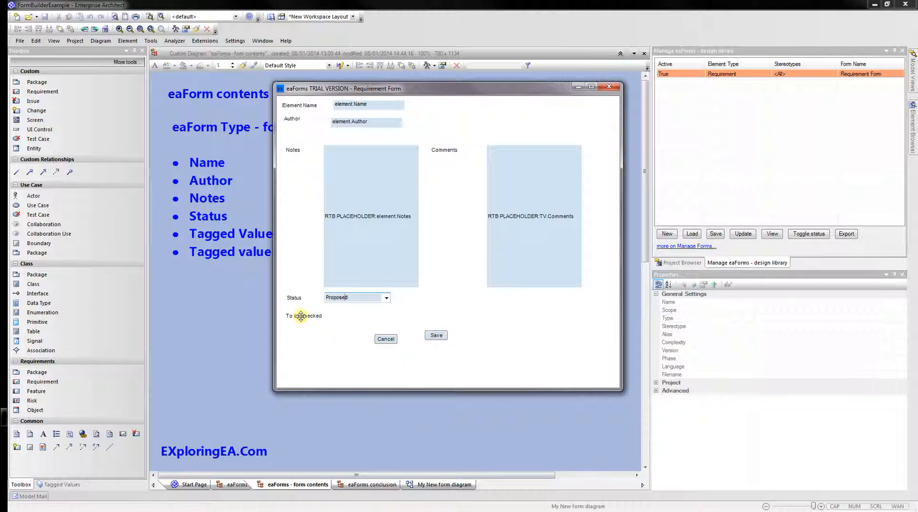
Add a check box for the tagged value ToBeChecked with its default state ticked, and place it beside the To be checked label.
{"action": "right_click", "coordinate": [359, 321]}
{"action": "mouse_move", "coordinate": [380, 333]}
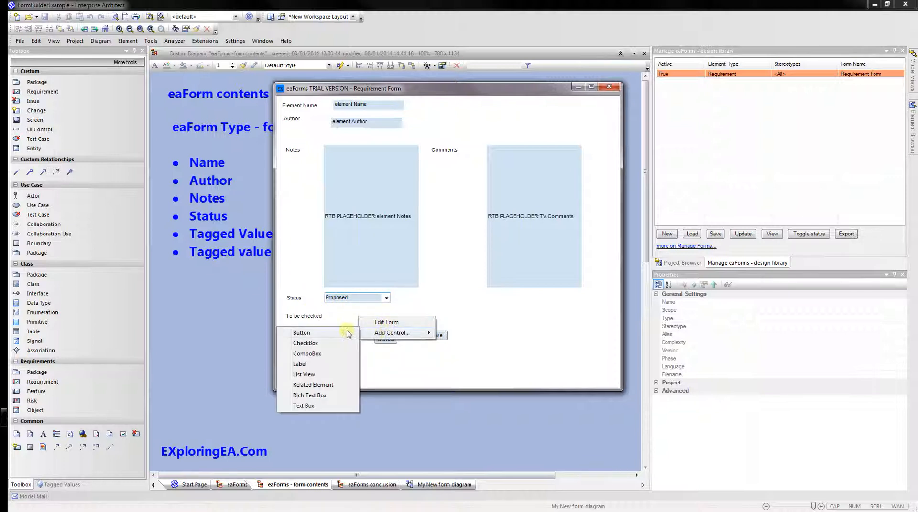
{"action": "left_click", "coordinate": [327, 345]}
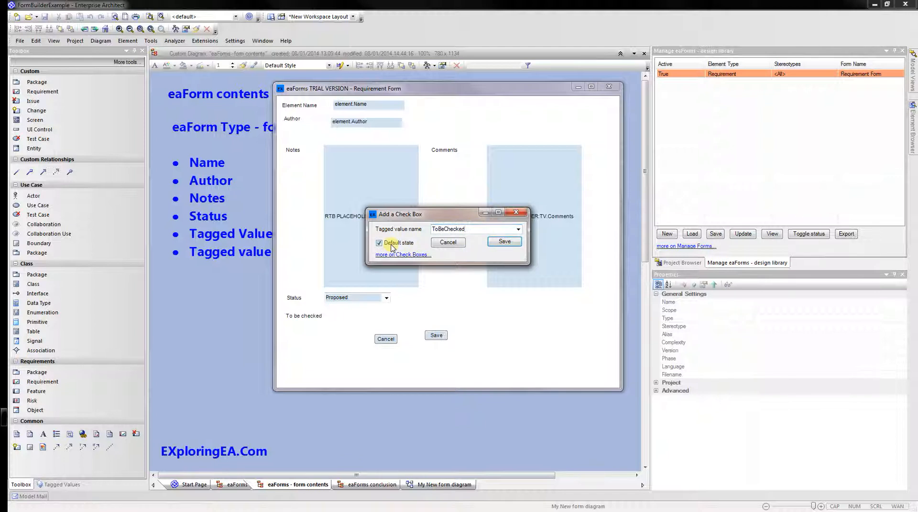
{"action": "left_click", "coordinate": [502, 242]}
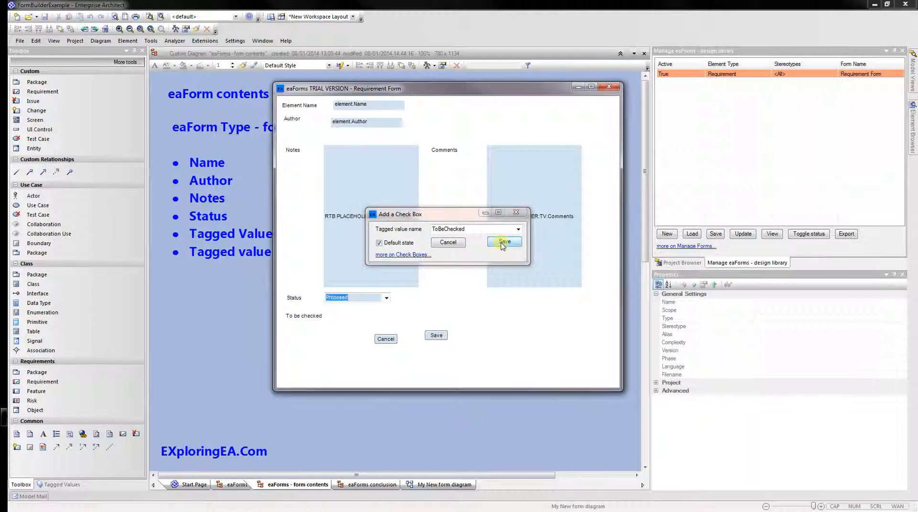
{"action": "left_click_drag", "start_coordinate": [386, 320], "coordinate": [365, 315]}
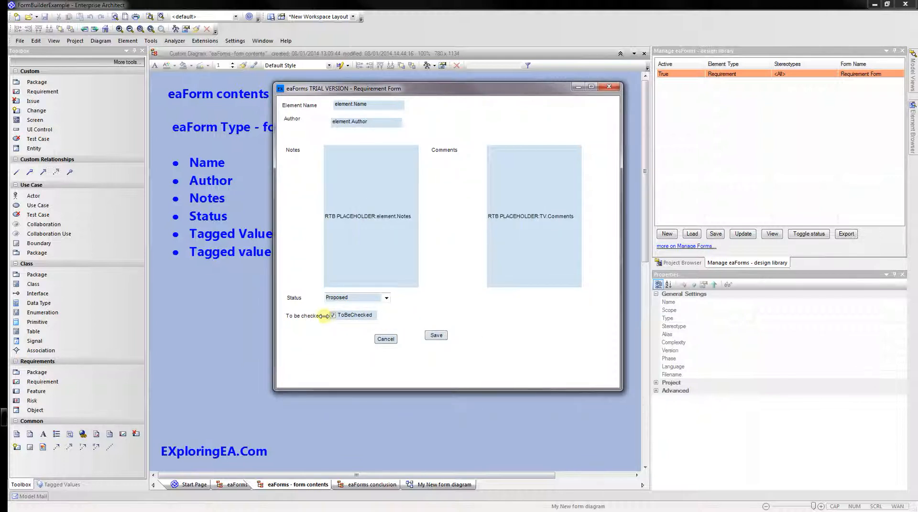
Align the left edges of the Element Name, Author, Notes, Status and To be checked labels.
{"action": "left_click_drag", "start_coordinate": [302, 316], "coordinate": [299, 316]}
{"action": "left_click", "coordinate": [299, 315]}
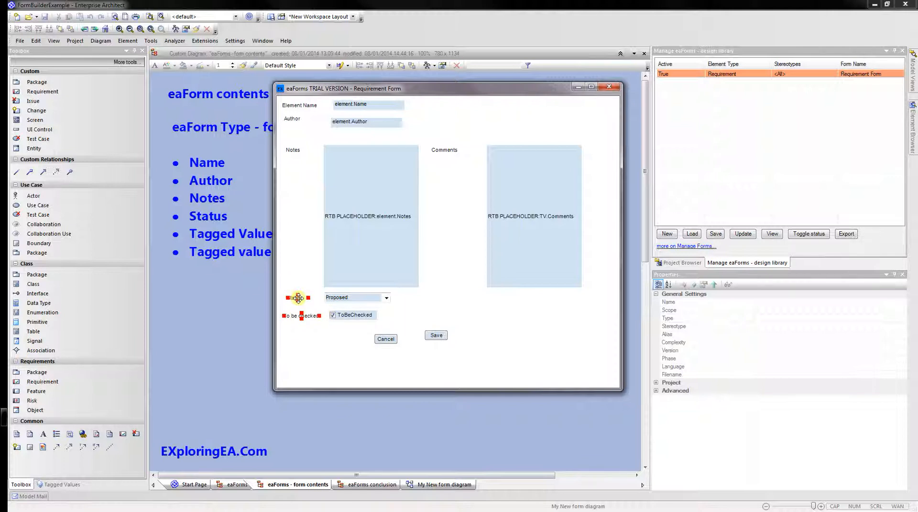
{"action": "left_click", "coordinate": [293, 150], "text": "ctrl"}
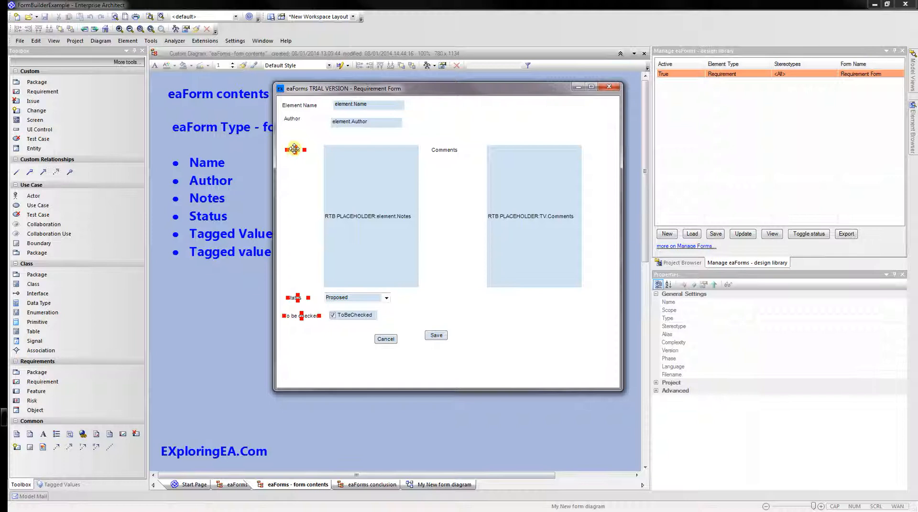
{"action": "left_click", "coordinate": [293, 118], "text": "ctrl"}
{"action": "right_click", "coordinate": [295, 106]}
{"action": "mouse_move", "coordinate": [320, 123]}
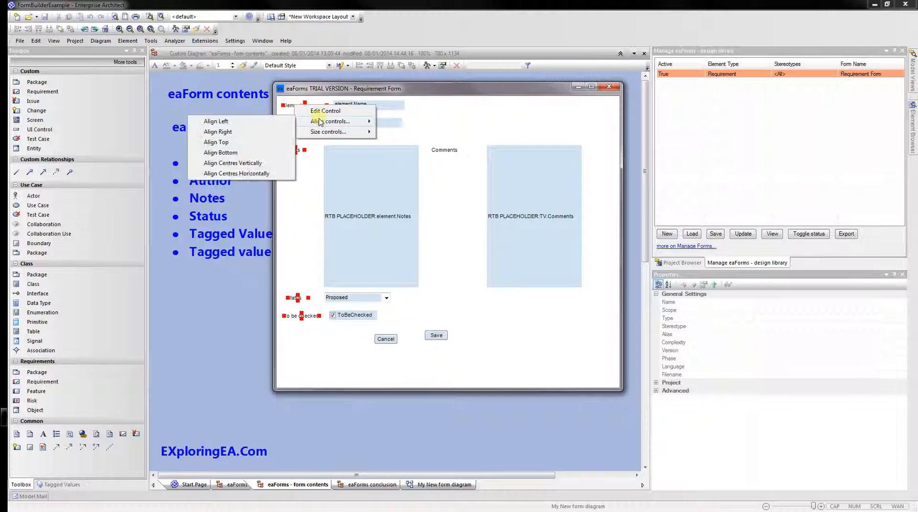
{"action": "left_click", "coordinate": [247, 122]}
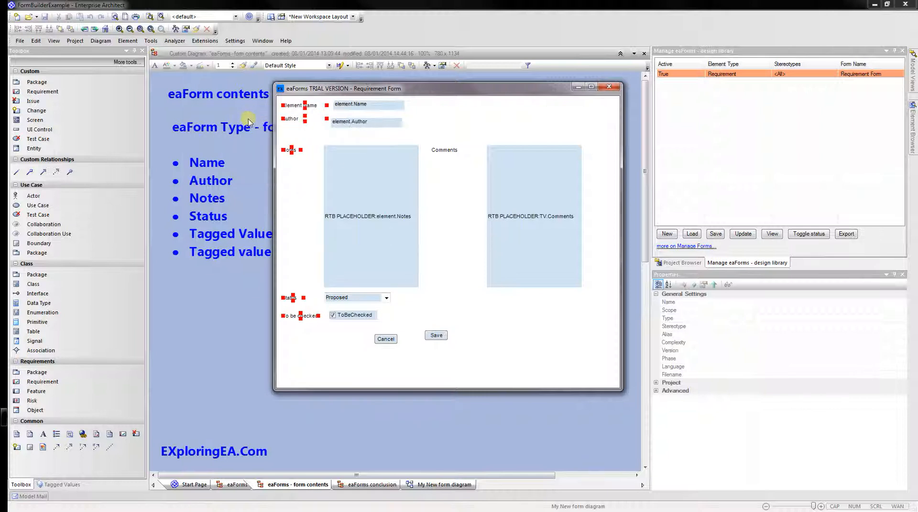
{"action": "left_click", "coordinate": [460, 126]}
Left-align the element.Name, element.Author, element.Notes, status combo box and ToBeChecked check box controls with each other.
{"action": "left_click", "coordinate": [361, 315]}
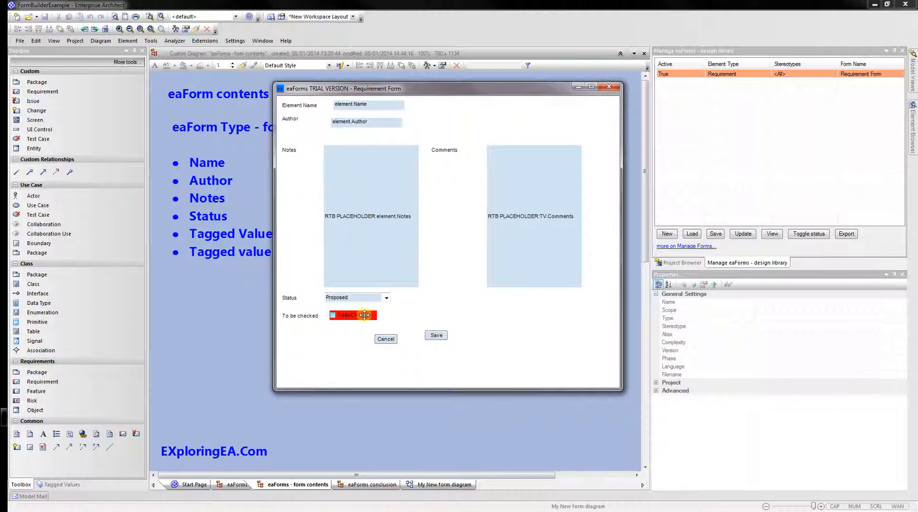
{"action": "left_click", "coordinate": [368, 297], "text": "ctrl"}
{"action": "left_click", "coordinate": [371, 264], "text": "ctrl"}
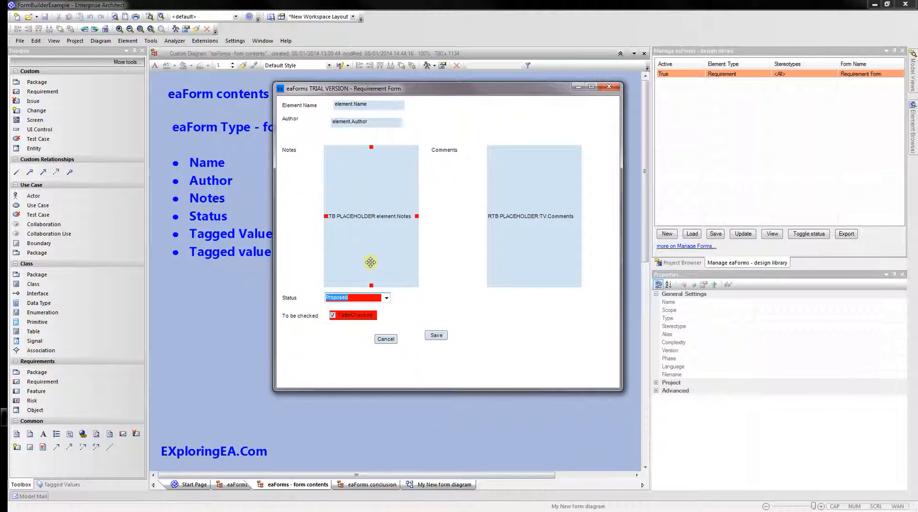
{"action": "left_click", "coordinate": [373, 124], "text": "ctrl"}
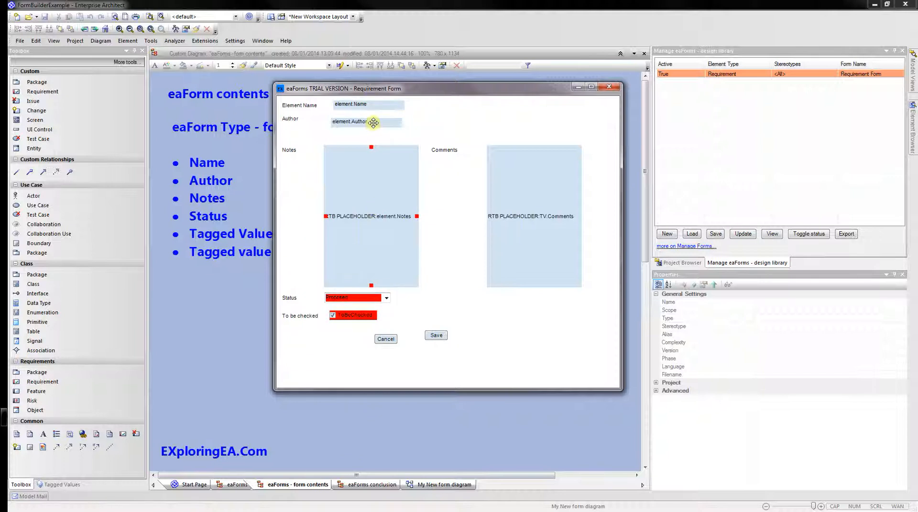
{"action": "left_click", "coordinate": [373, 121], "text": "ctrl"}
{"action": "right_click", "coordinate": [432, 107]}
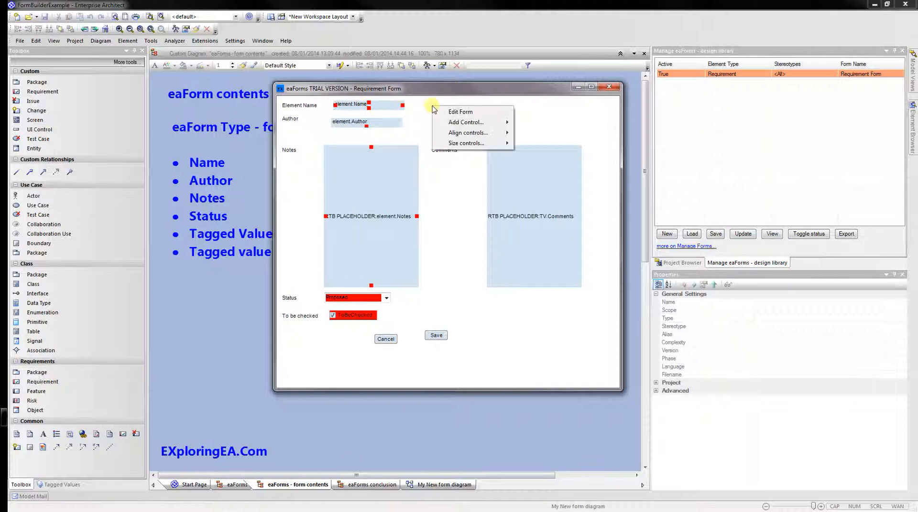
{"action": "mouse_move", "coordinate": [457, 134]}
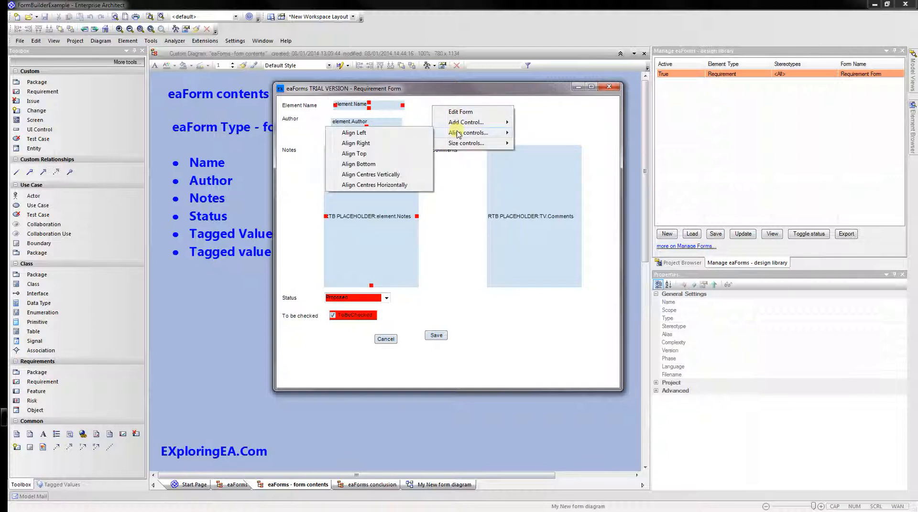
{"action": "left_click", "coordinate": [403, 132]}
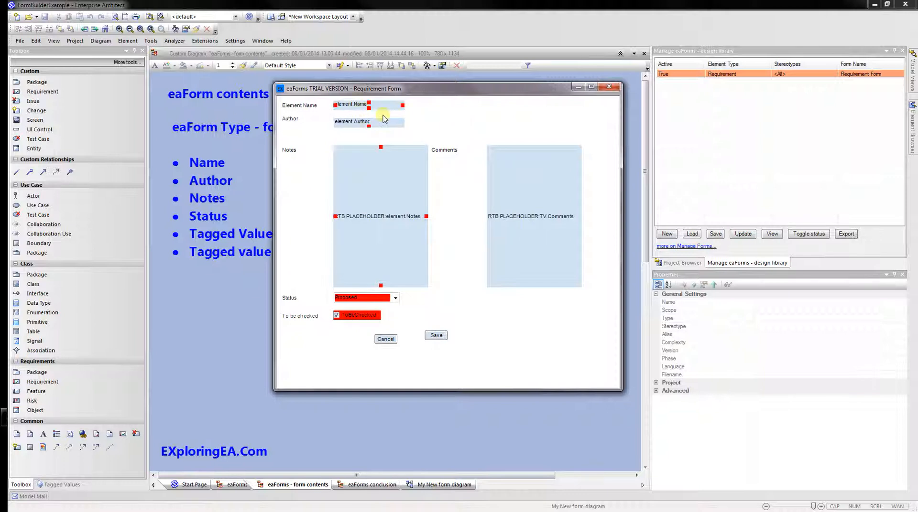
{"action": "left_click", "coordinate": [446, 289]}
Place the Cancel and Save buttons side by side beneath the Comments box and shrink the form to fit its controls.
{"action": "left_click_drag", "start_coordinate": [436, 335], "coordinate": [567, 313]}
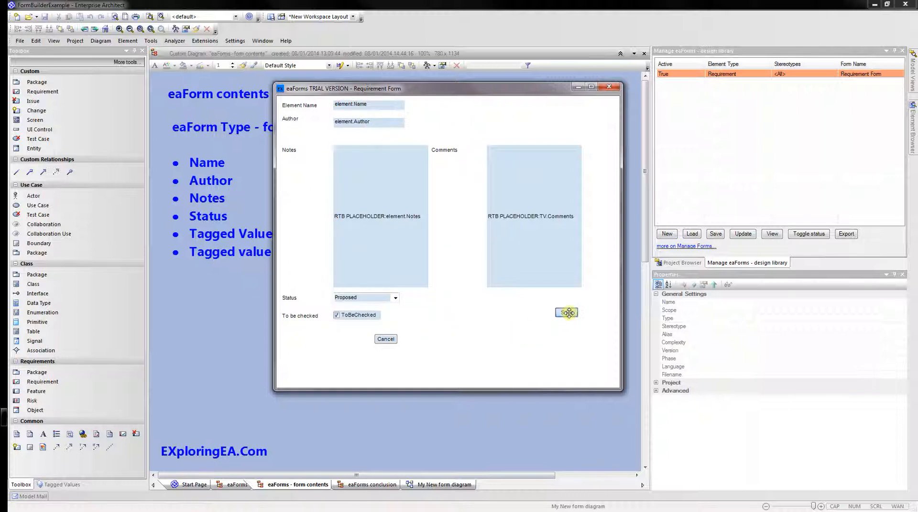
{"action": "left_click_drag", "start_coordinate": [386, 339], "coordinate": [529, 313]}
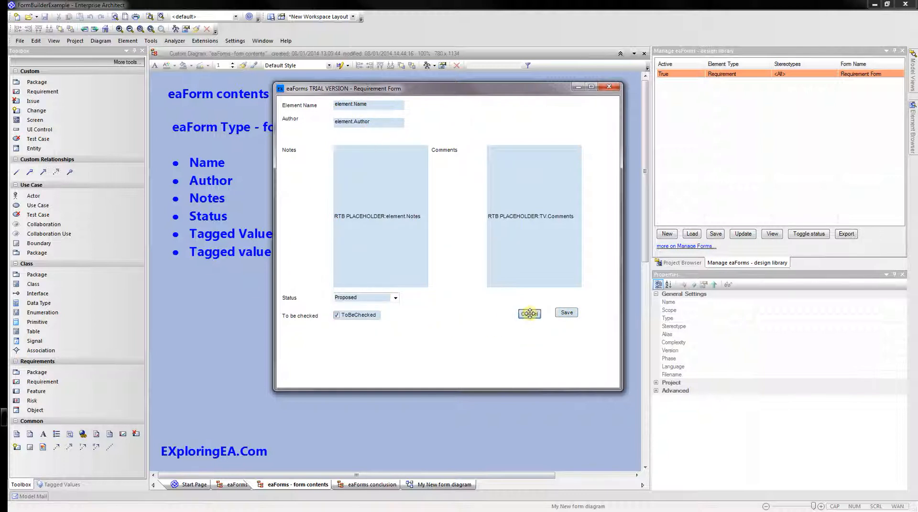
{"action": "left_click_drag", "start_coordinate": [619, 389], "coordinate": [596, 338]}
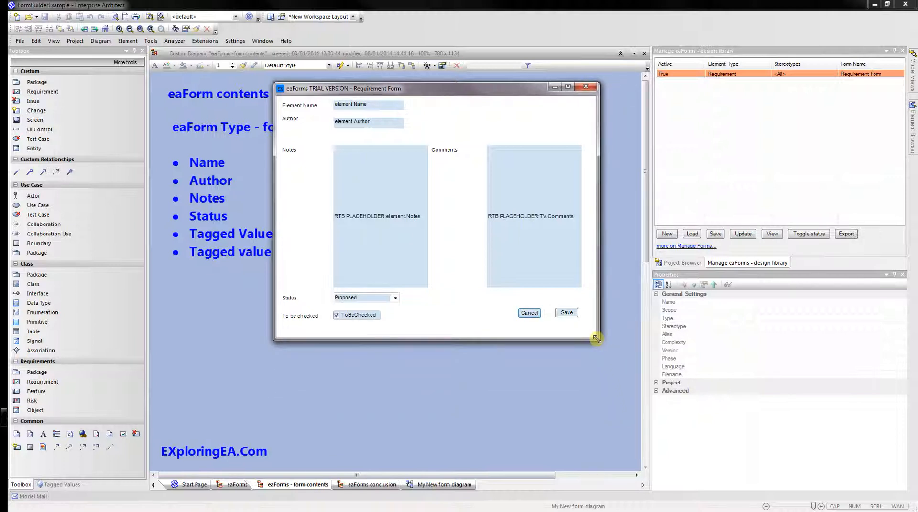
{"action": "left_click_drag", "start_coordinate": [446, 90], "coordinate": [387, 93]}
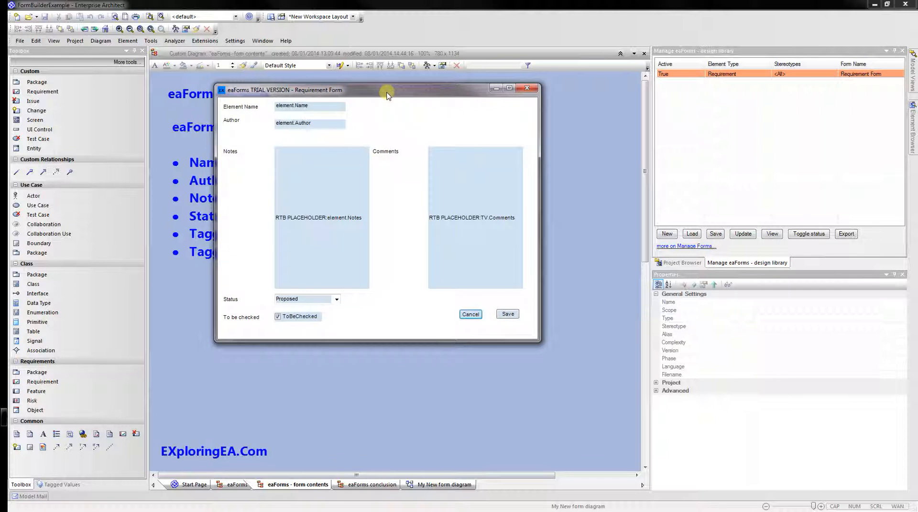
Save the Requirement Form design and preview it beside the design window, dismissing the preview without saving.
{"action": "left_click", "coordinate": [716, 234]}
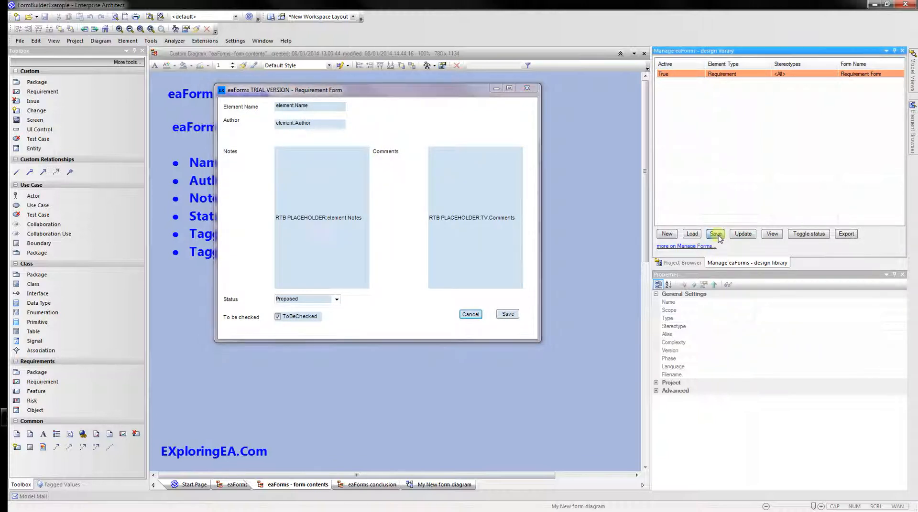
{"action": "left_click", "coordinate": [772, 234]}
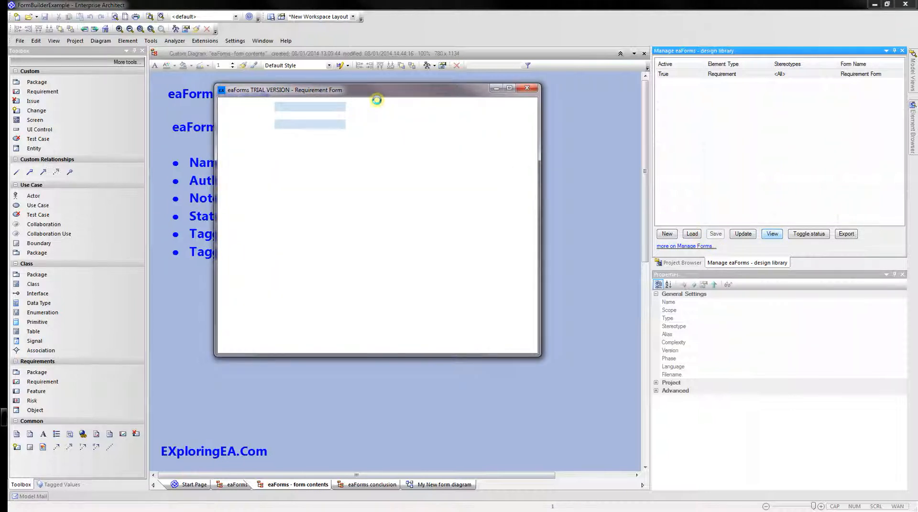
{"action": "left_click_drag", "start_coordinate": [372, 94], "coordinate": [701, 97]}
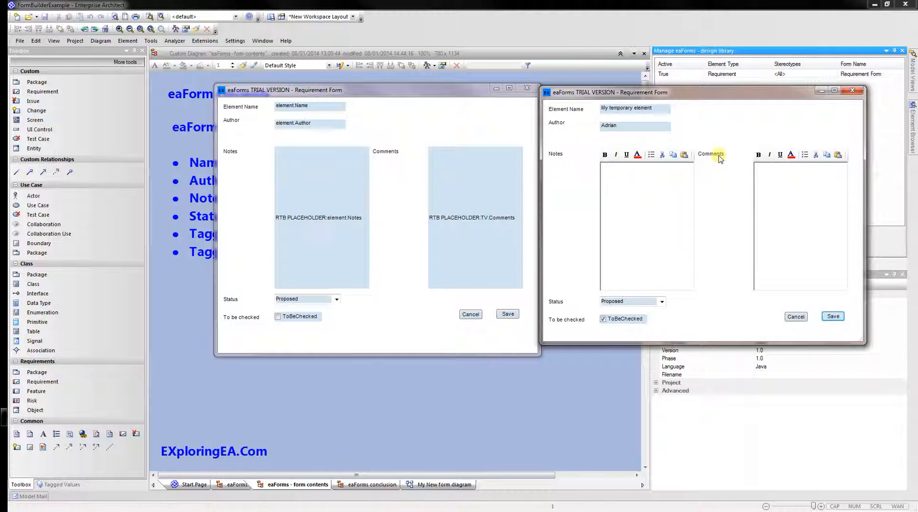
{"action": "left_click", "coordinate": [795, 317]}
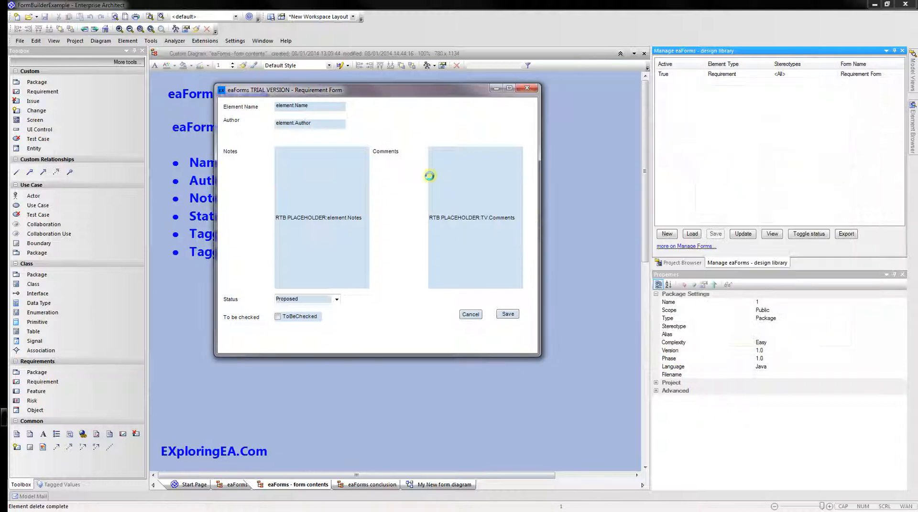
Move the Comments label closer to its text box and check the layout in a form preview.
{"action": "left_click_drag", "start_coordinate": [386, 152], "coordinate": [455, 151]}
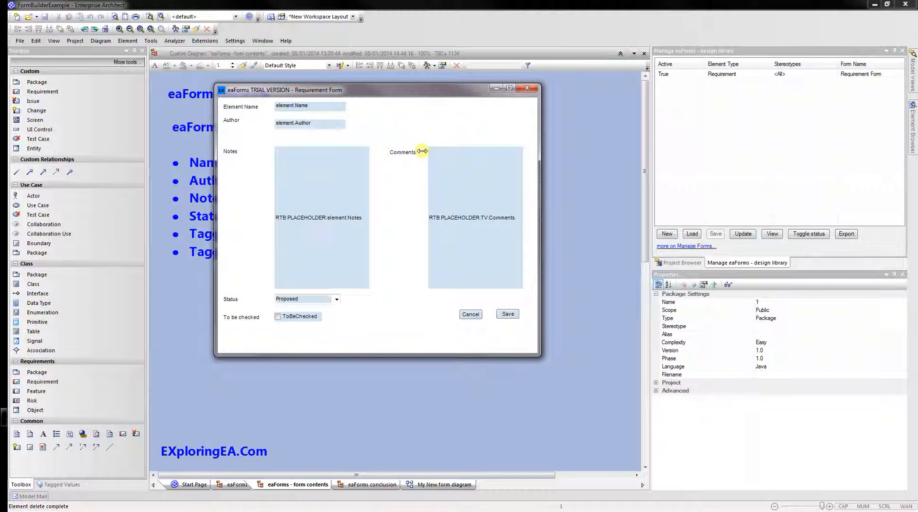
{"action": "left_click_drag", "start_coordinate": [400, 153], "coordinate": [399, 152]}
{"action": "left_click", "coordinate": [772, 234]}
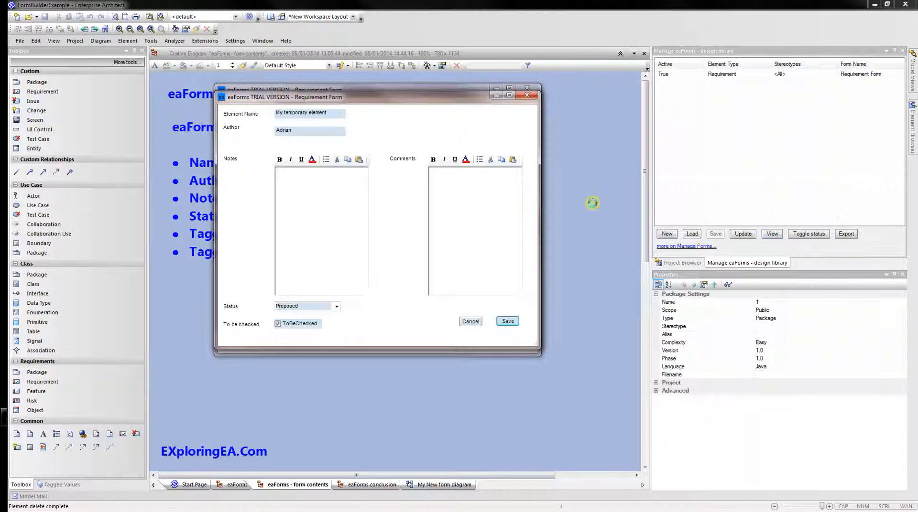
{"action": "left_click", "coordinate": [466, 323]}
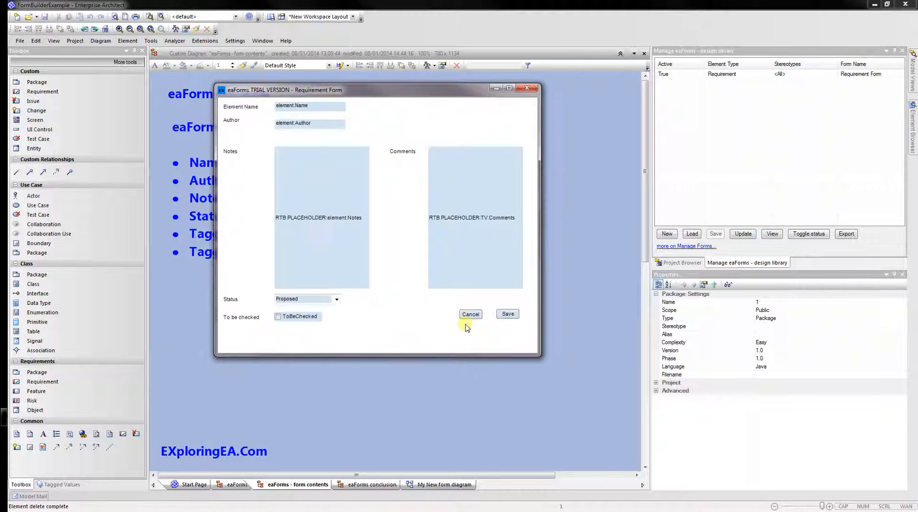
Open the Requirements diagram from the Requirements package and move the form design window clear of the requirement elements.
{"action": "left_click", "coordinate": [670, 263]}
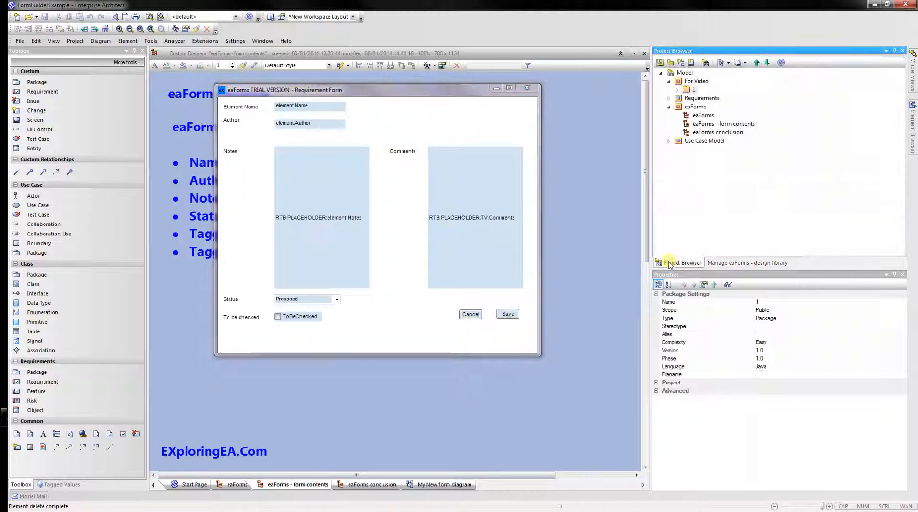
{"action": "left_click", "coordinate": [669, 99]}
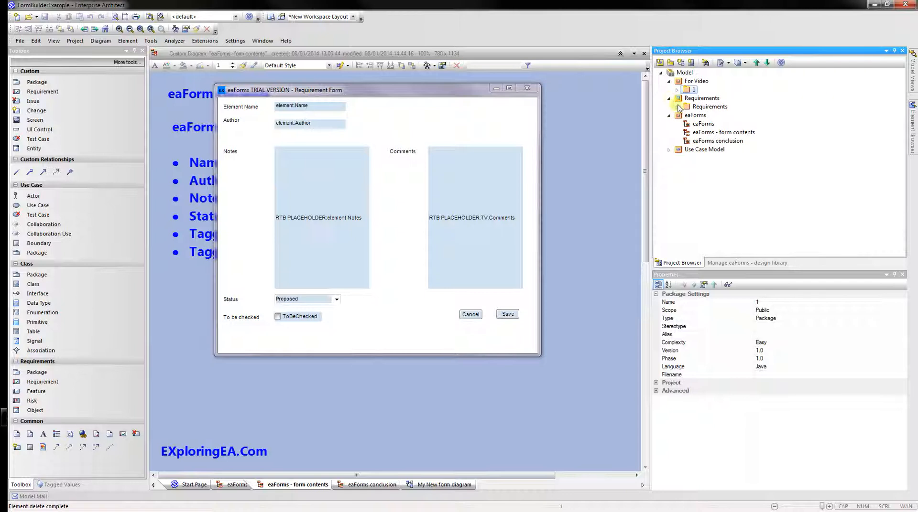
{"action": "left_click", "coordinate": [676, 107]}
{"action": "double_click", "coordinate": [717, 115]}
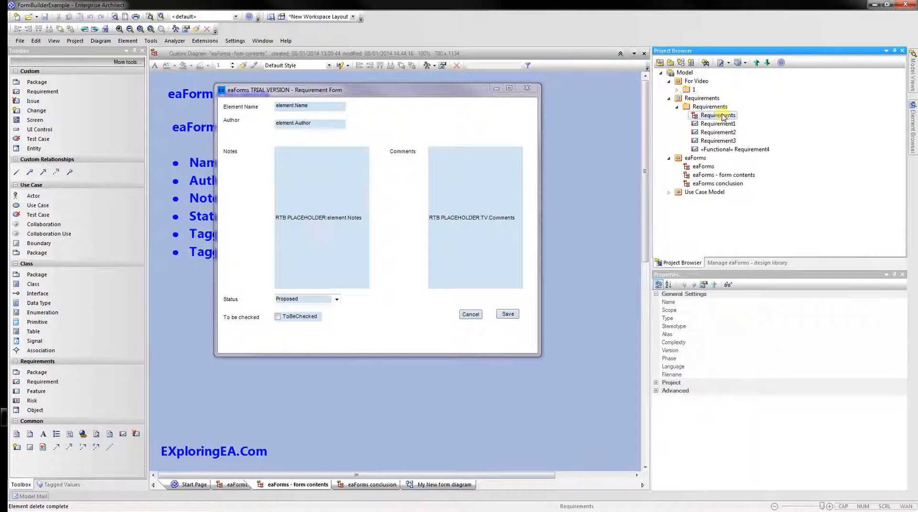
{"action": "left_click_drag", "start_coordinate": [402, 91], "coordinate": [708, 209]}
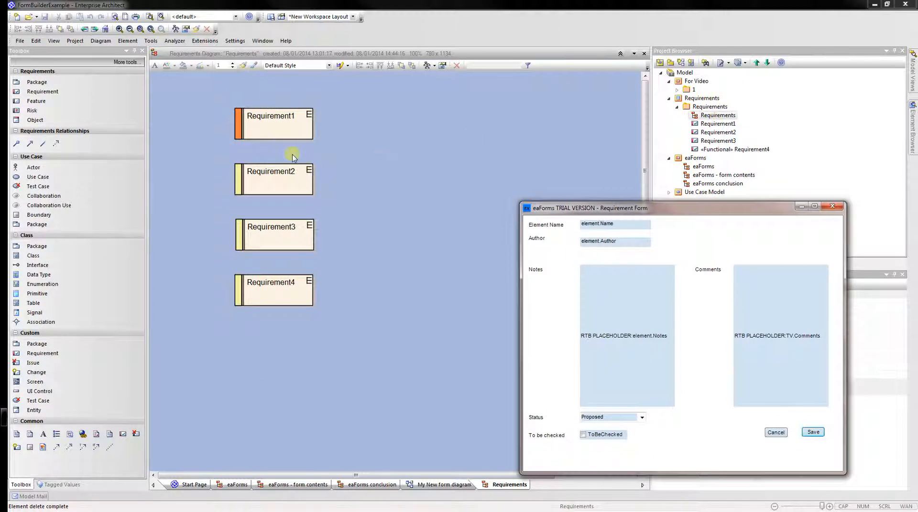
Open Requirement1 in its form, set its status to Proposed and tick ToBeChecked.
{"action": "left_click", "coordinate": [290, 131]}
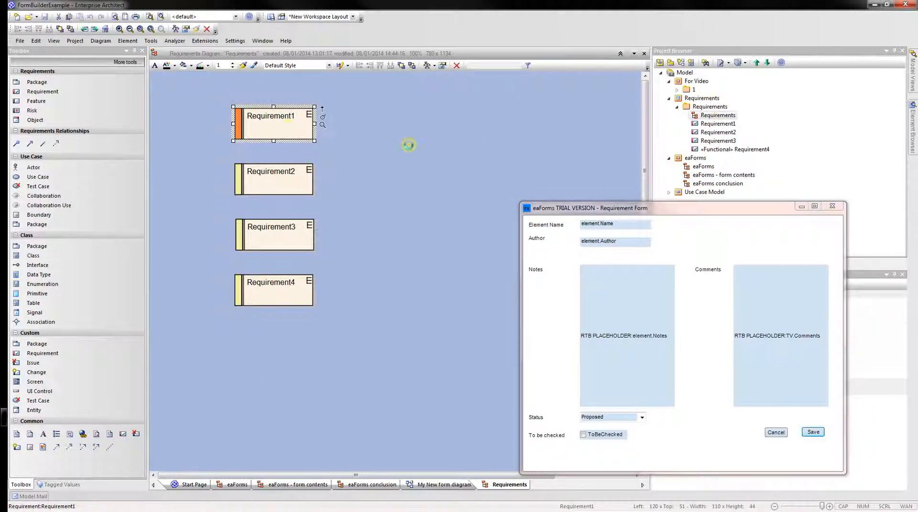
{"action": "left_click_drag", "start_coordinate": [592, 208], "coordinate": [408, 93]}
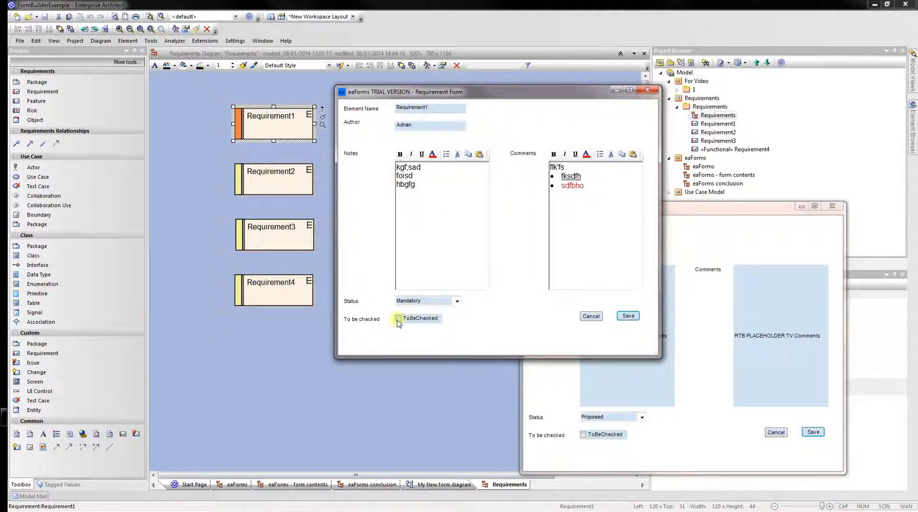
{"action": "left_click", "coordinate": [457, 301]}
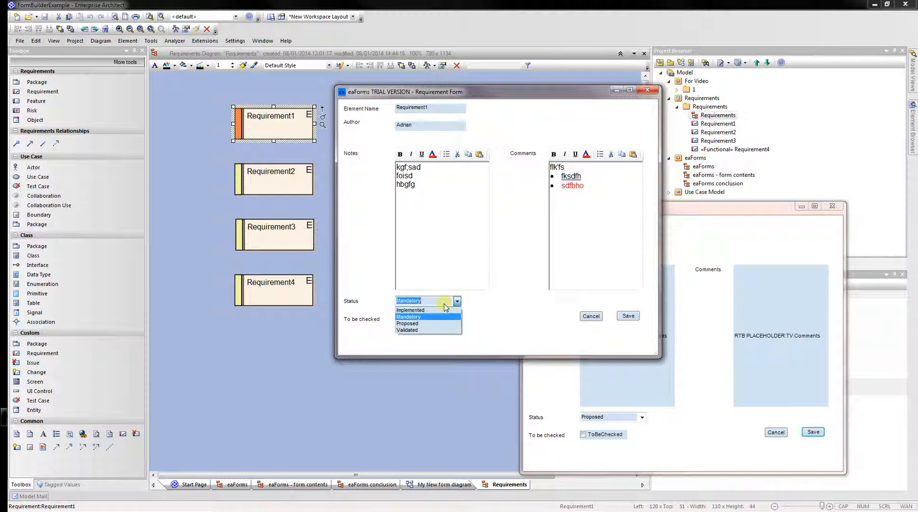
{"action": "left_click", "coordinate": [428, 326]}
Replace Requirement1's notes with "My new notes" and its comments with "Test for comment", saving the form.
{"action": "left_click", "coordinate": [425, 196]}
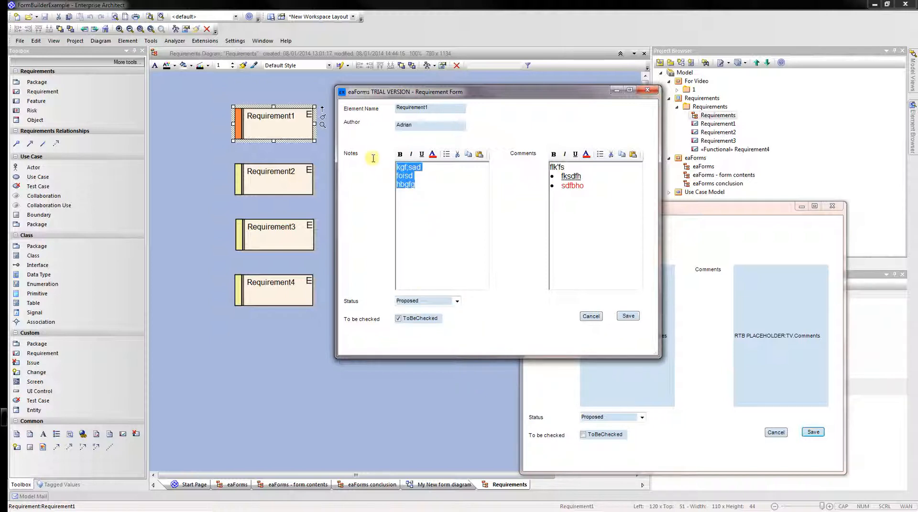
{"action": "right_click", "coordinate": [373, 161]}
{"action": "key", "text": "Escape"}
{"action": "type", "text": "My new notes"}
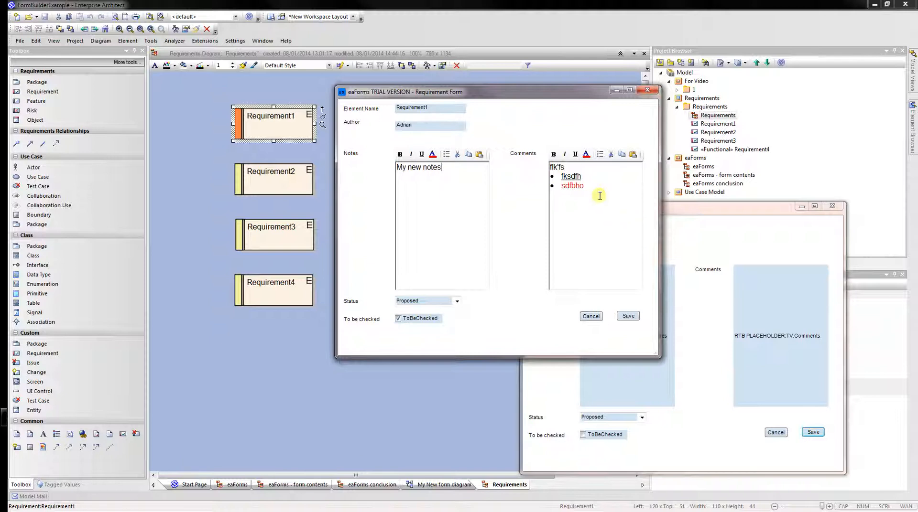
{"action": "left_click_drag", "start_coordinate": [599, 193], "coordinate": [552, 166]}
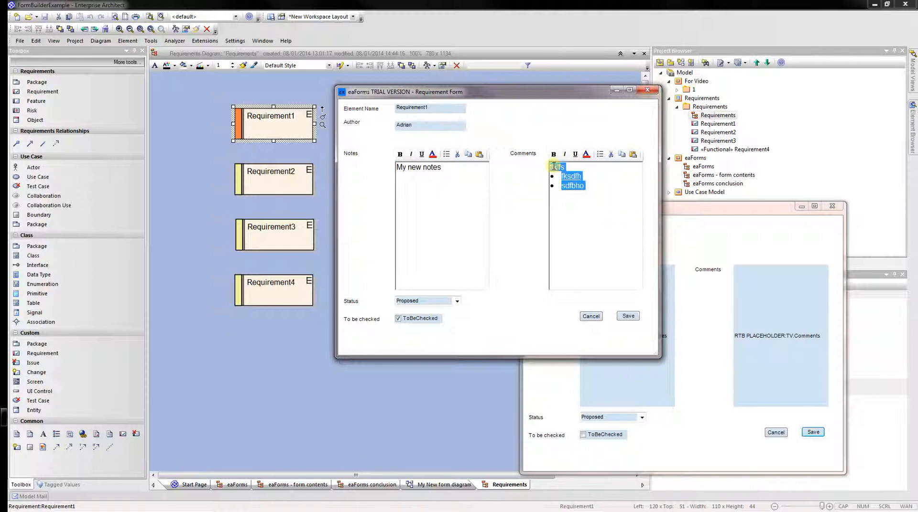
{"action": "type", "text": "Test for comment"}
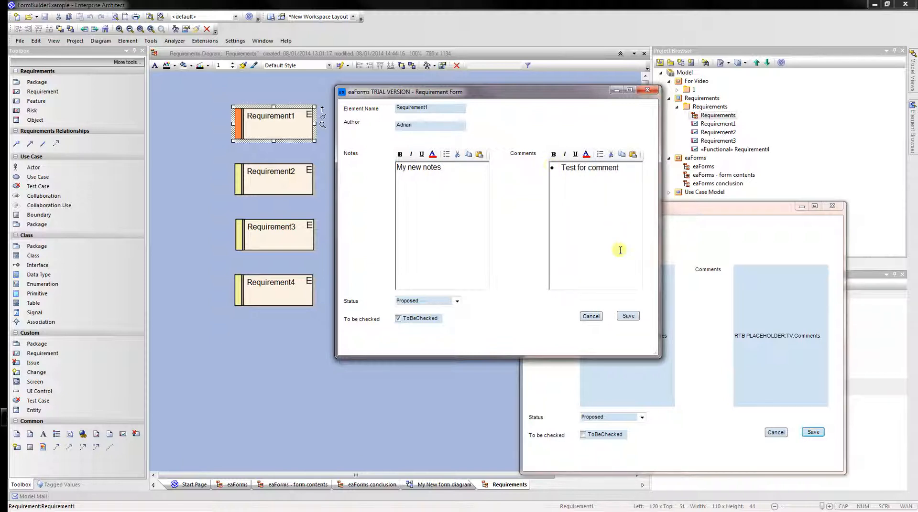
{"action": "left_click", "coordinate": [629, 316]}
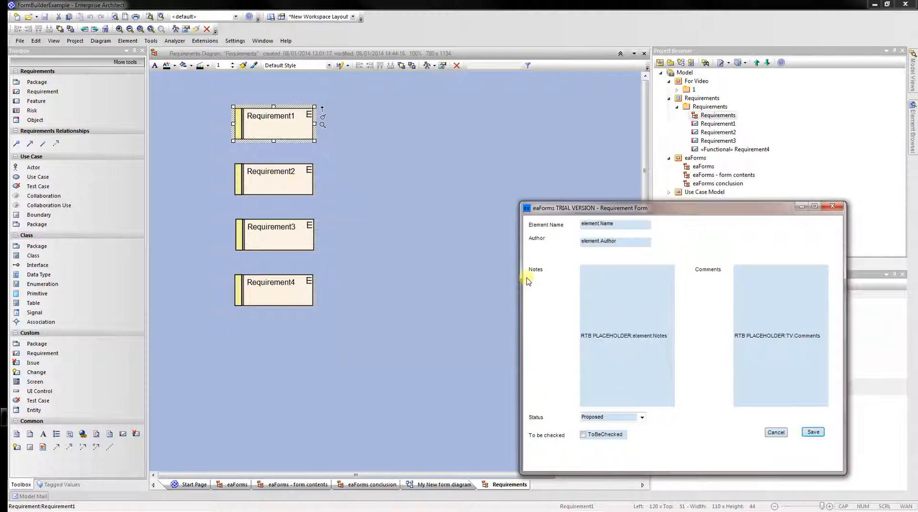
Move the form design window aside and bring up the eaForms conclusion diagram.
{"action": "left_click_drag", "start_coordinate": [627, 206], "coordinate": [522, 97]}
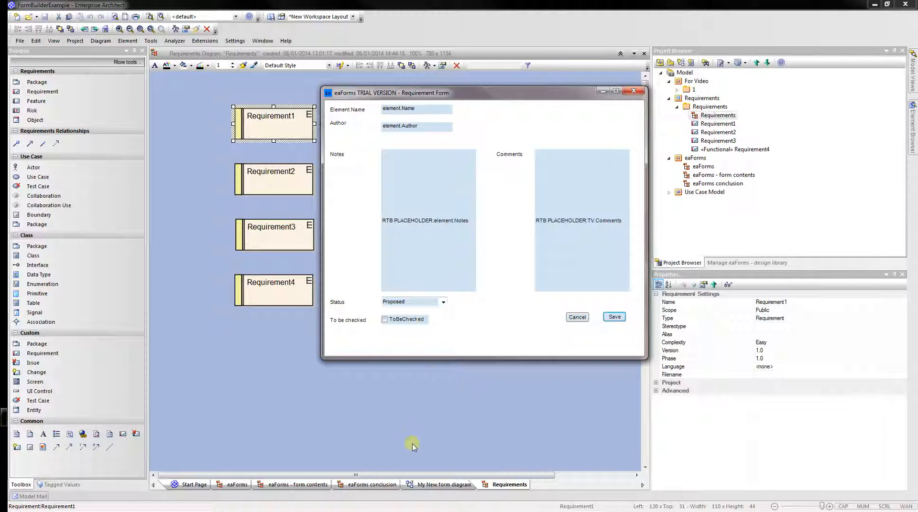
{"action": "left_click", "coordinate": [371, 484]}
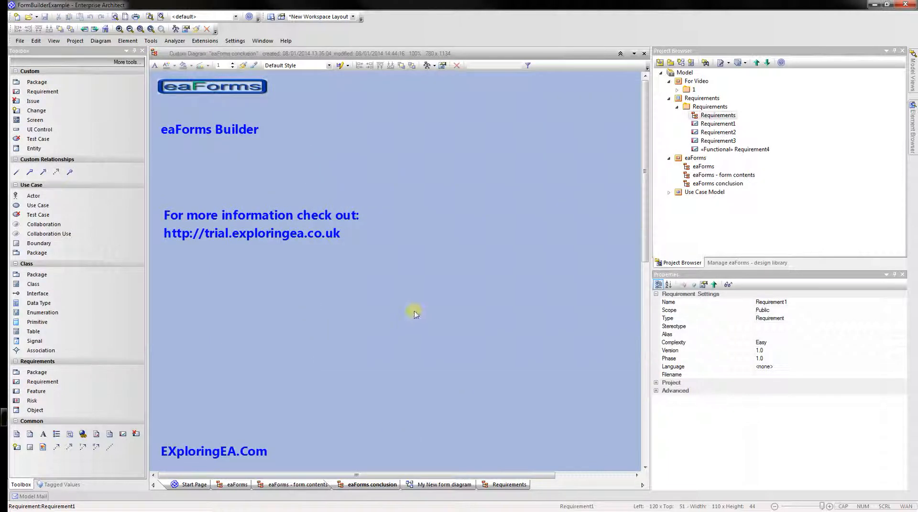